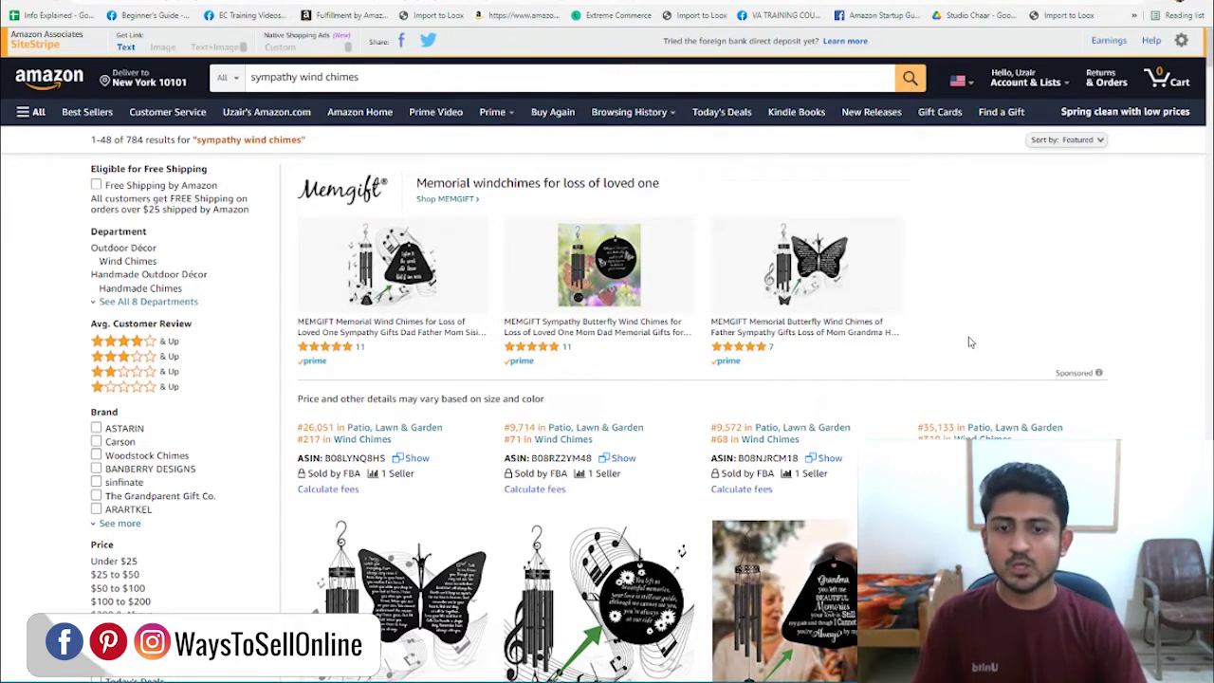
Scroll down through the Amazon sympathy wind chime search results
scroll(1068, 349, "down", 2)
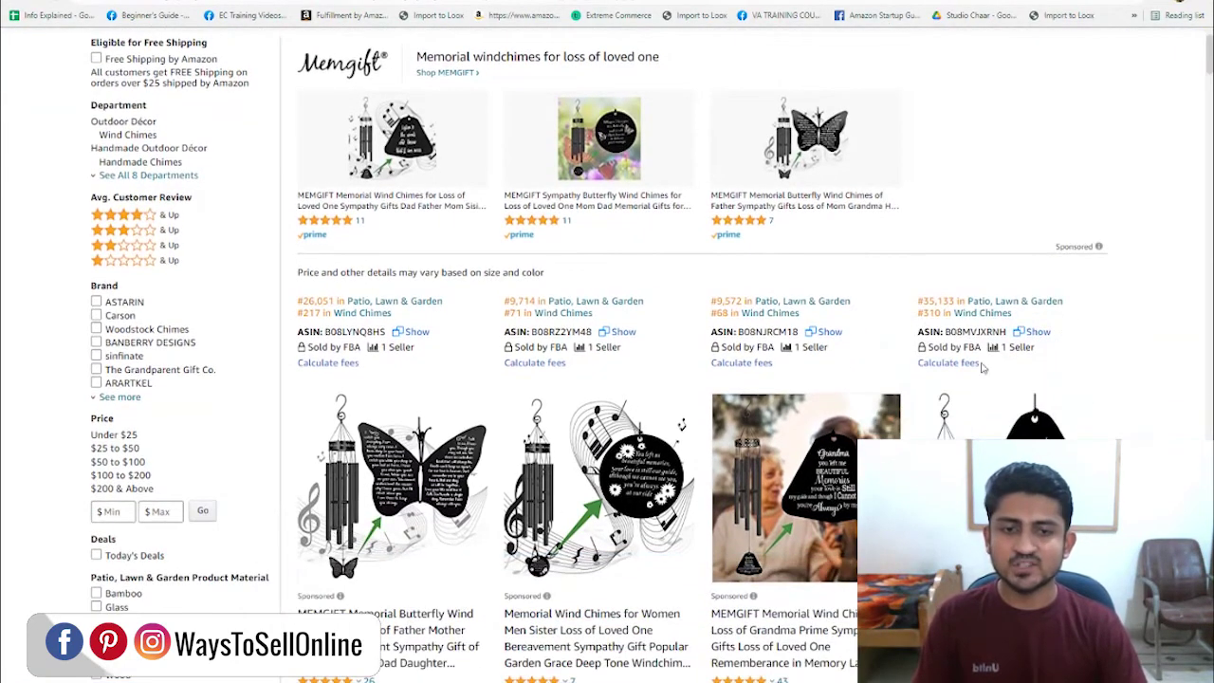
mouse_move(1098, 404)
scroll(1138, 399, "down", 1)
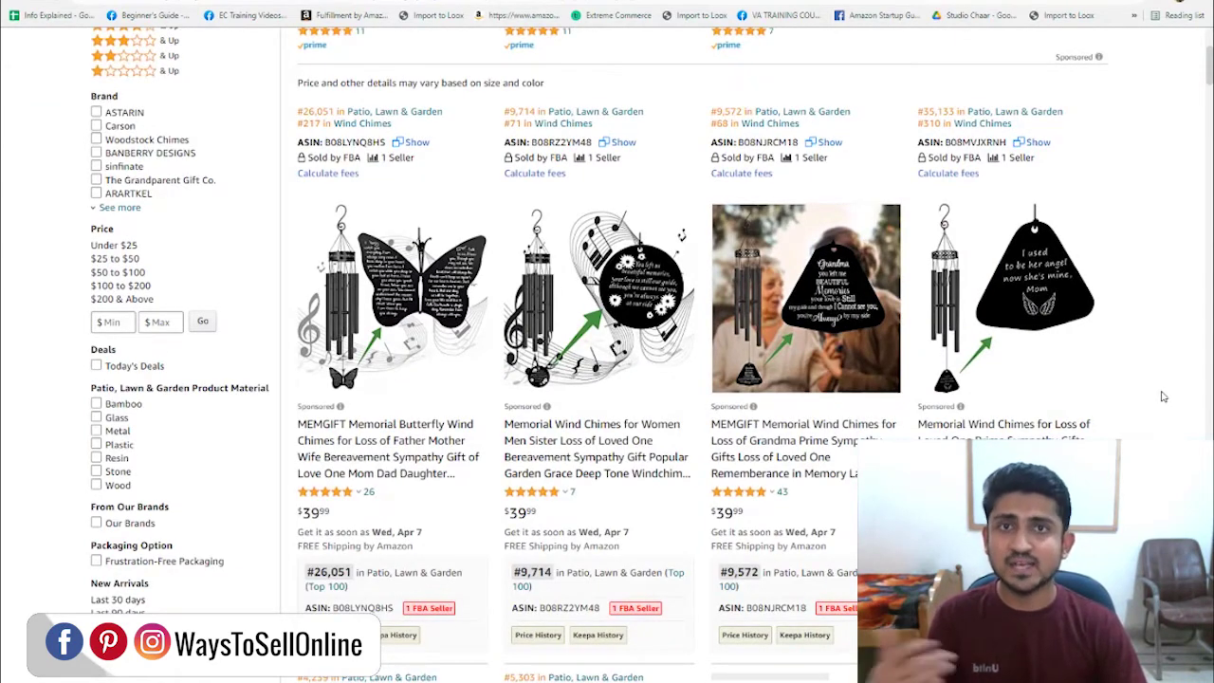
scroll(1163, 397, "down", 6)
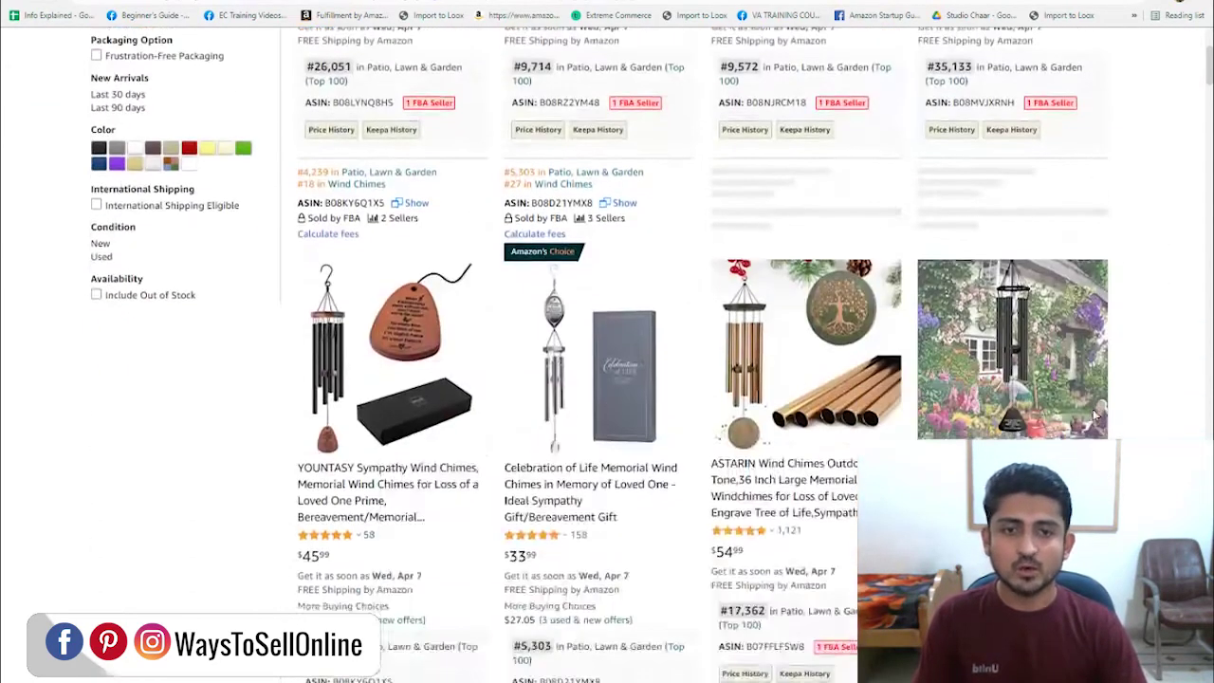
scroll(1194, 370, "down", 7)
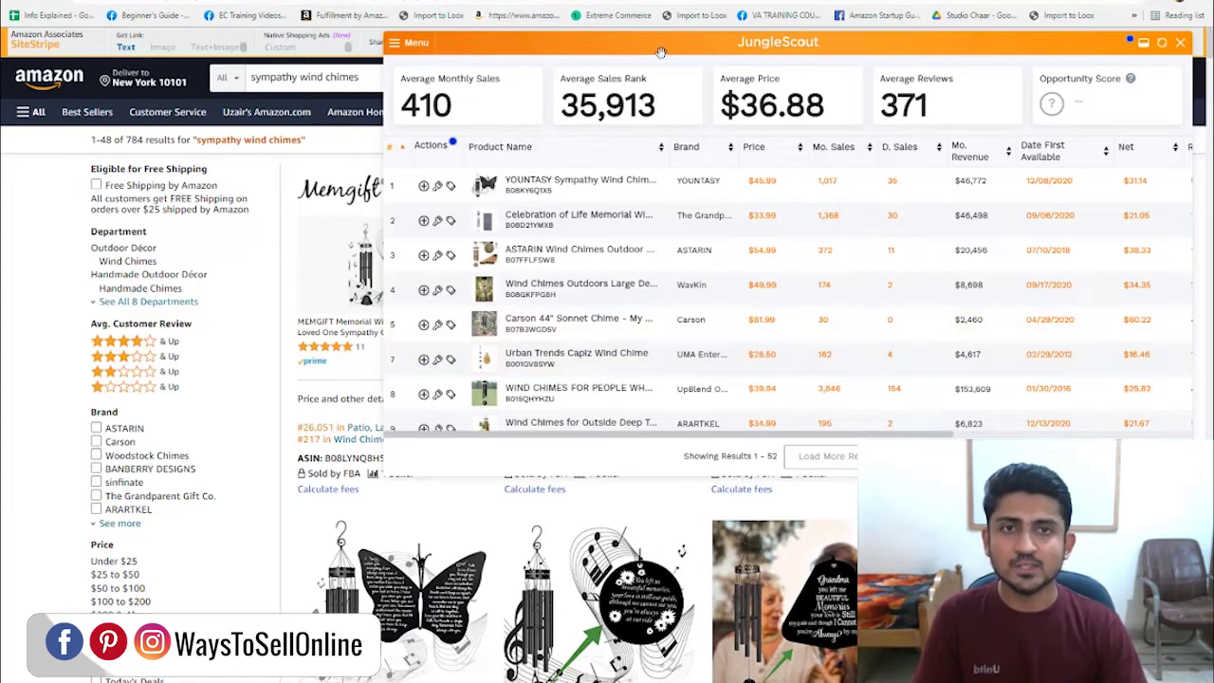
Move the Jungle Scout panel left, then slightly right, so all product table columns show
left_click_drag(533, 66, 244, 89)
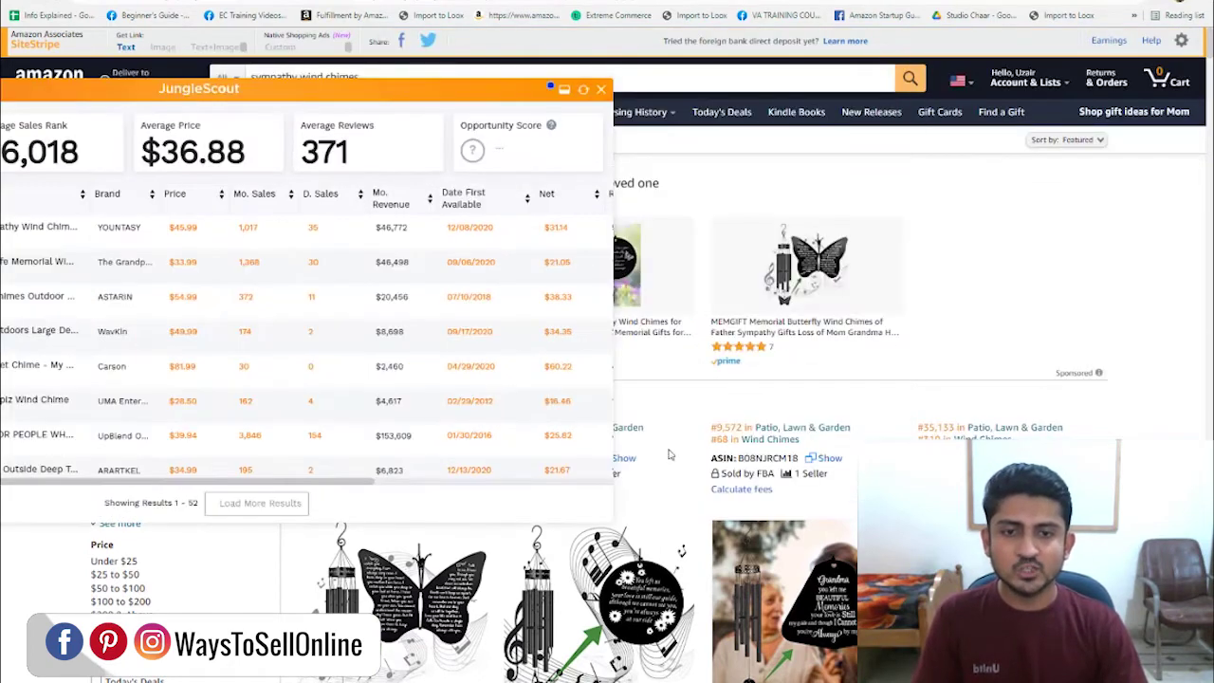
left_click_drag(415, 92, 543, 87)
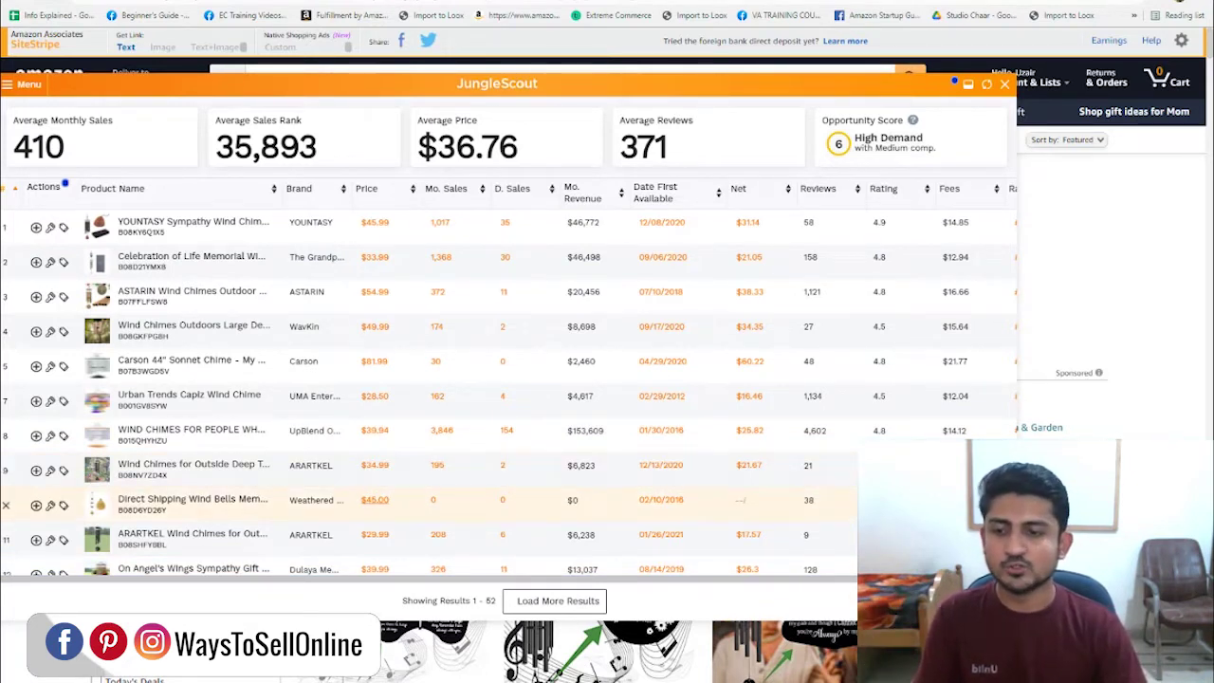
key("super")
Launch Notepad and copy the first two competitor ASINs from Jungle Scout into it
type("not")
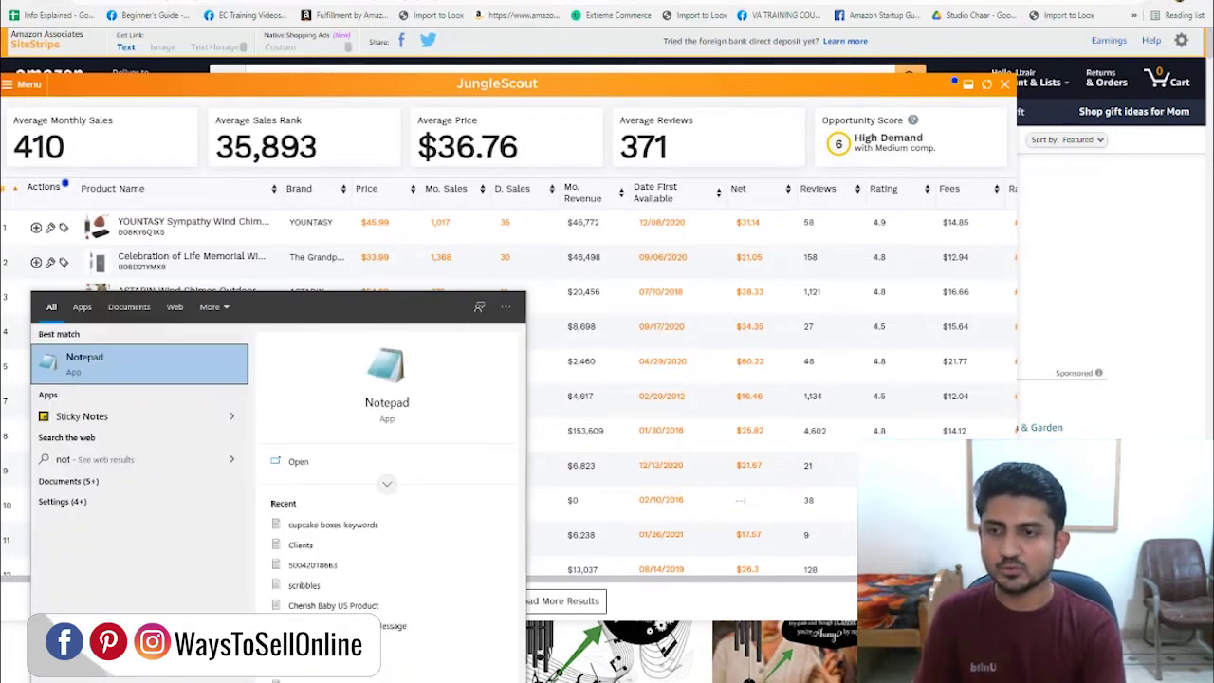
key("Return")
double_click(152, 233)
key("ctrl+c")
key("alt+Tab")
key("ctrl+v")
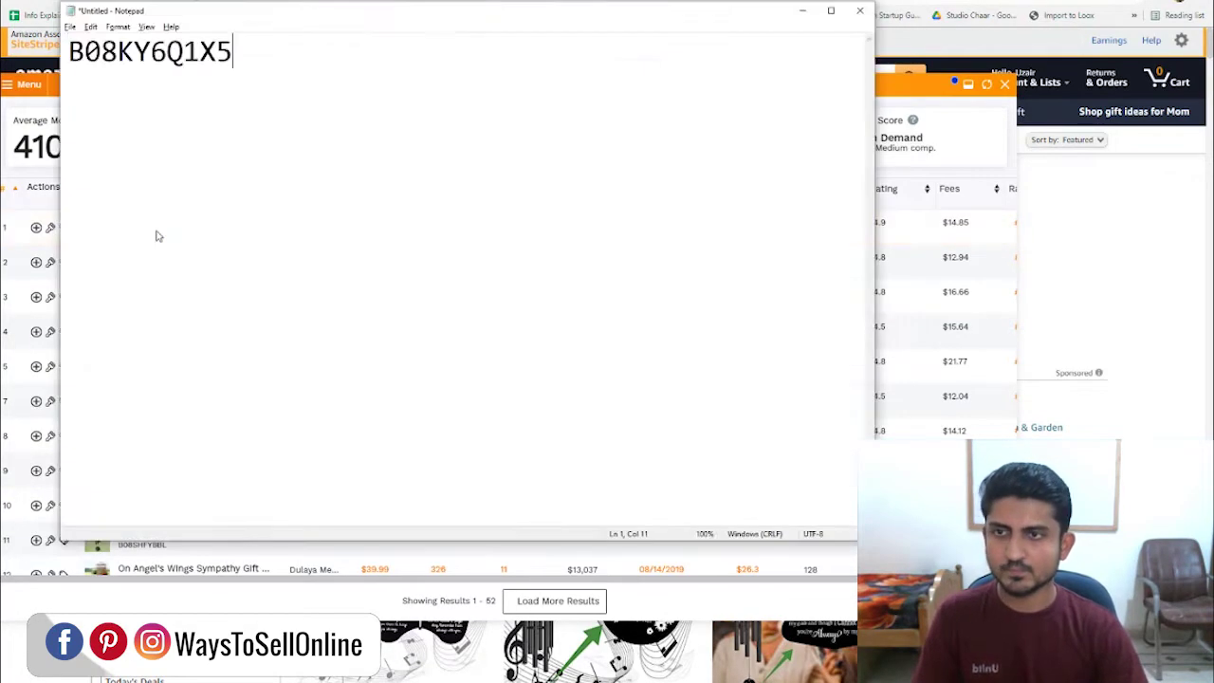
key("alt+Tab")
double_click(141, 266)
key("ctrl+c")
key("alt+Tab")
key("ctrl+v")
Add the third, row-8 and fifth ASINs to the Notepad list, ending with B07RXLQL74
key("alt+Tab")
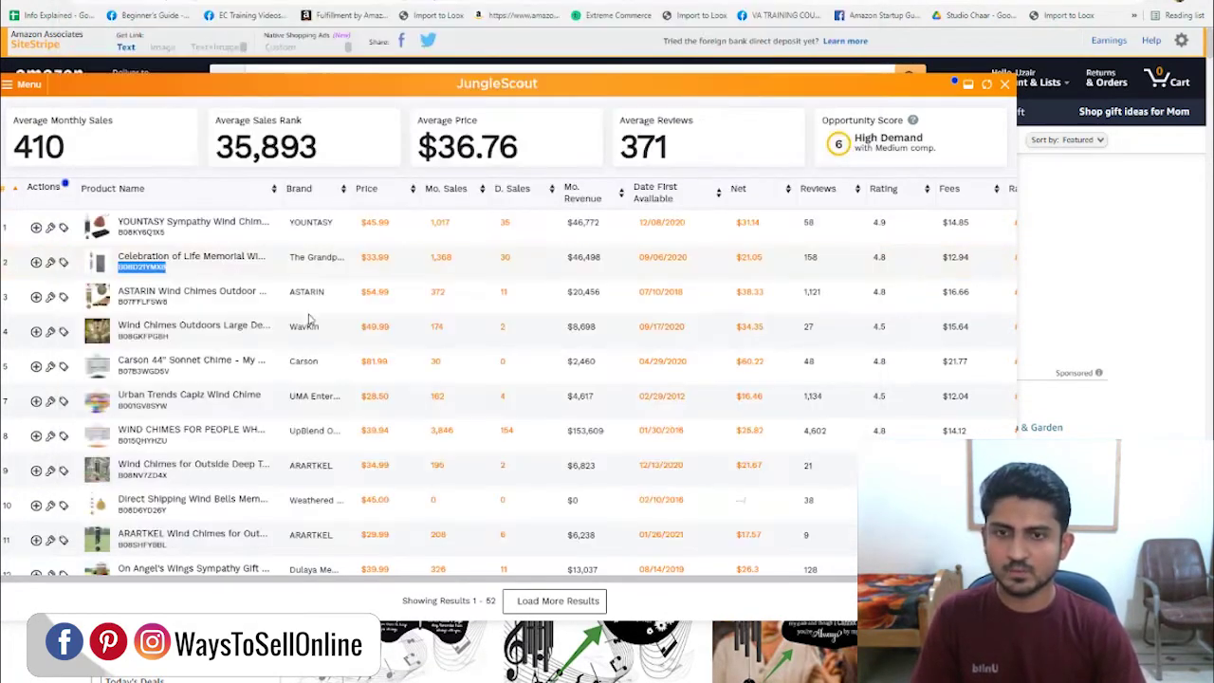
double_click(141, 302)
key("ctrl+c")
key("alt+Tab")
key("ctrl+v")
key("alt+Tab")
double_click(143, 441)
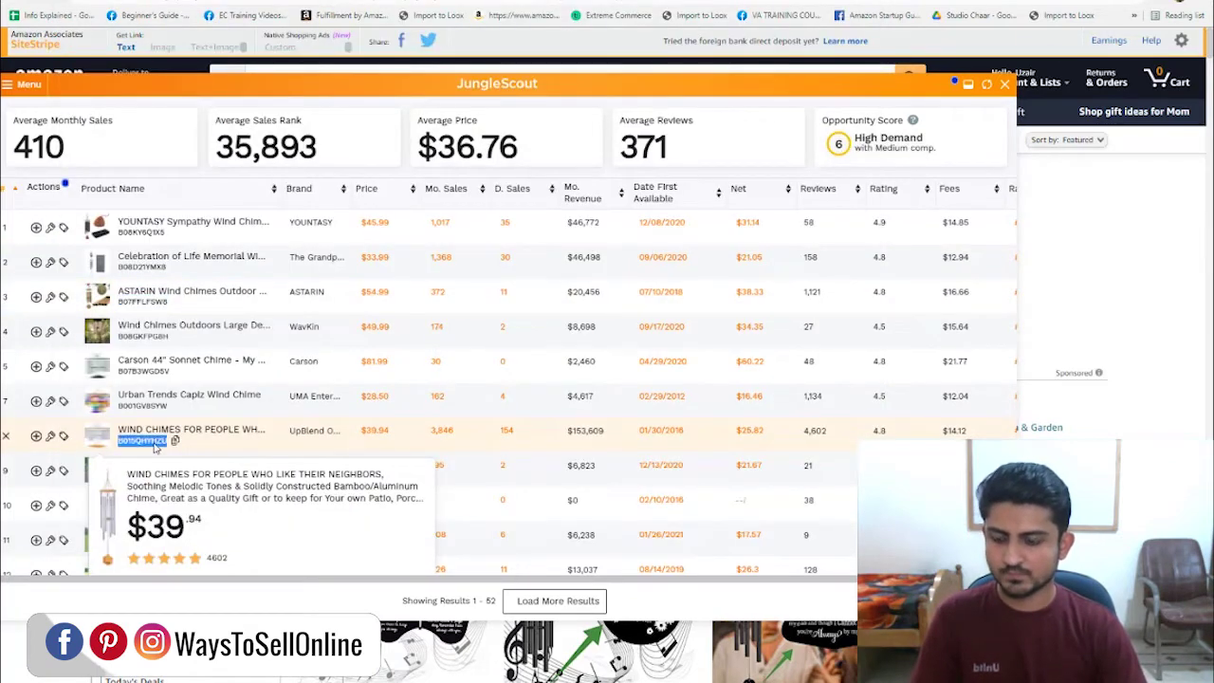
key("ctrl+c")
key("alt+Tab")
key("ctrl+v")
key("alt+Tab")
scroll(285, 427, "down", 2)
double_click(142, 519)
key("ctrl+c")
key("alt+Tab")
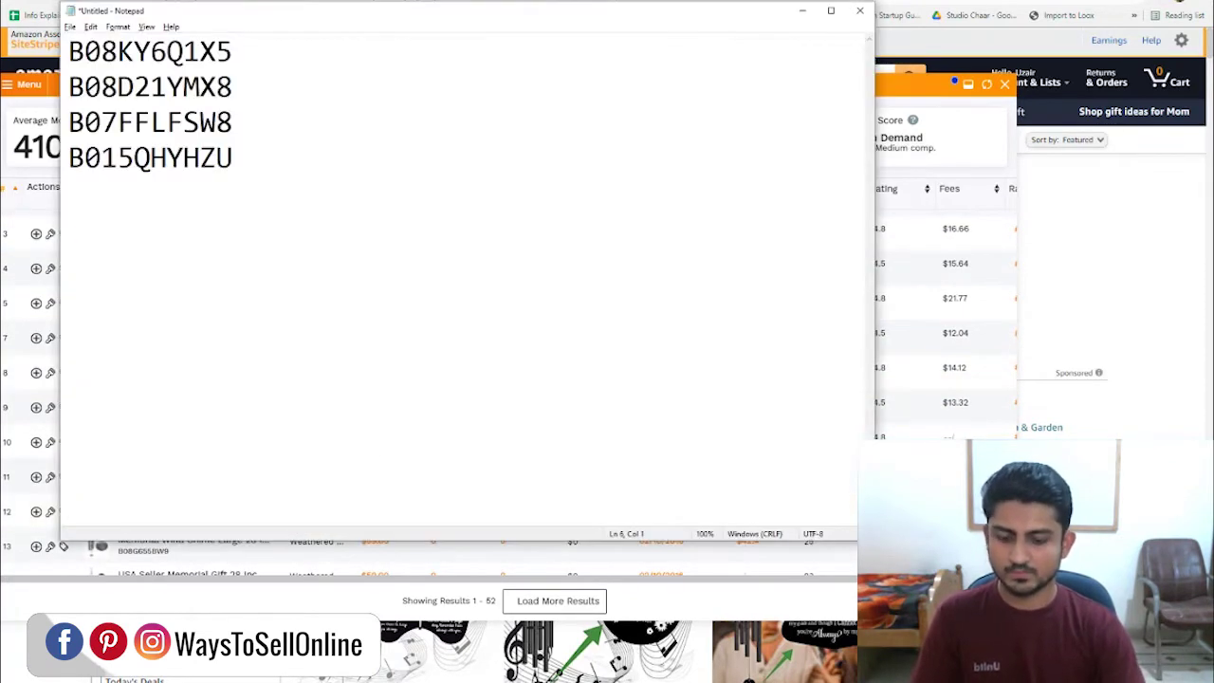
key("ctrl+v")
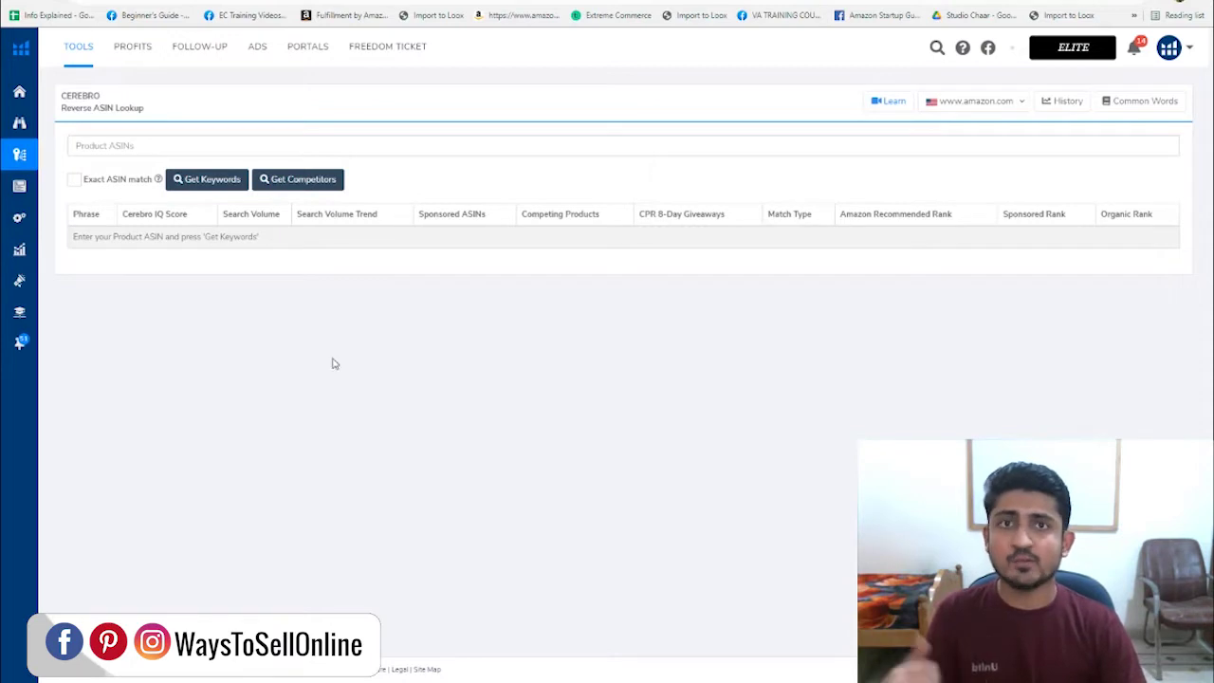
Paste the five Notepad ASINs into Cerebro's Product ASINs field and run Get Keywords as a New Search
mouse_move(20, 343)
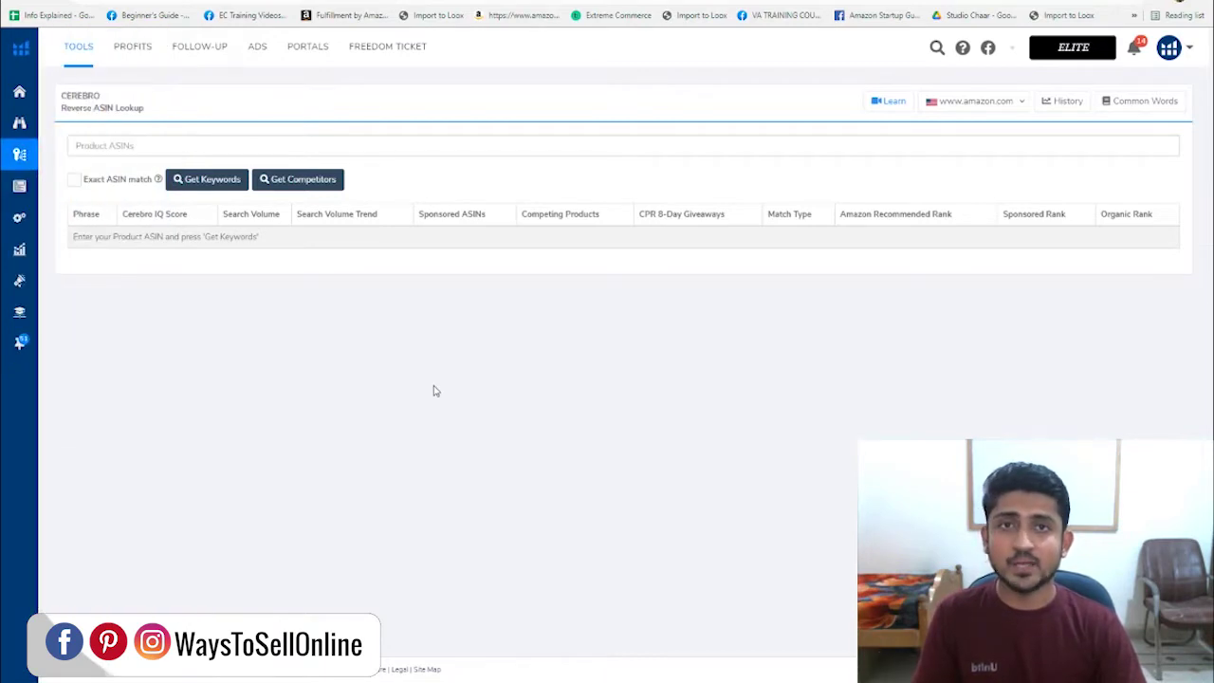
left_click(147, 145)
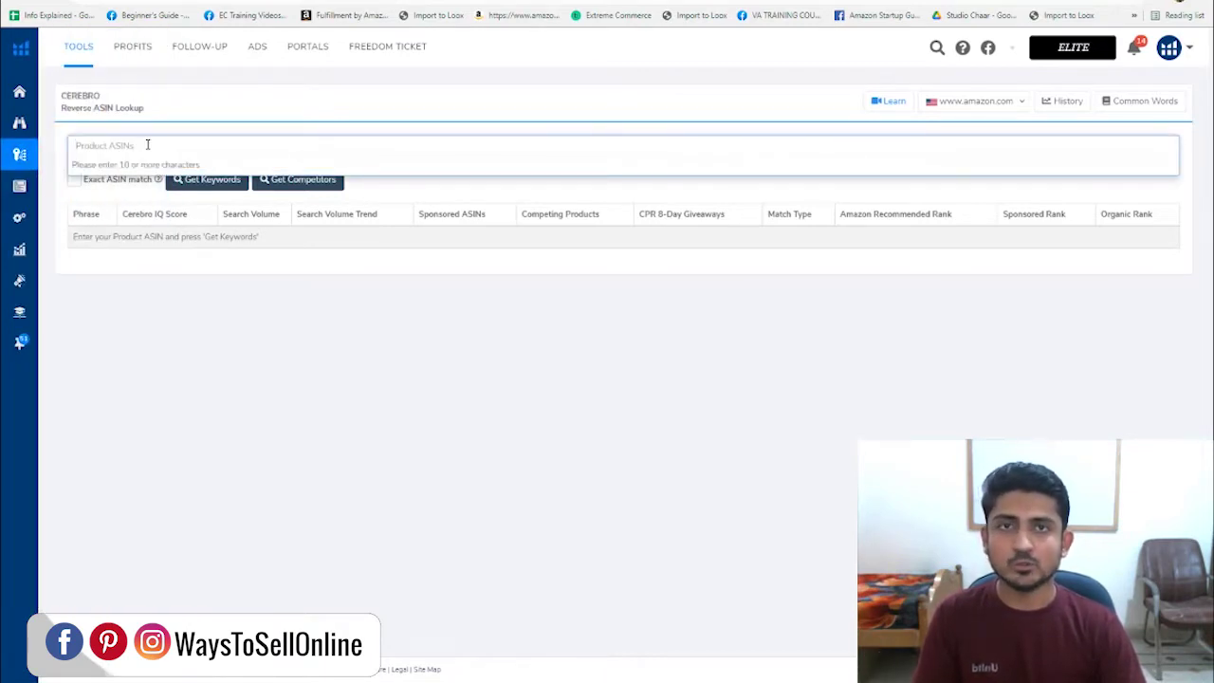
key("alt+Tab")
key("ctrl+a")
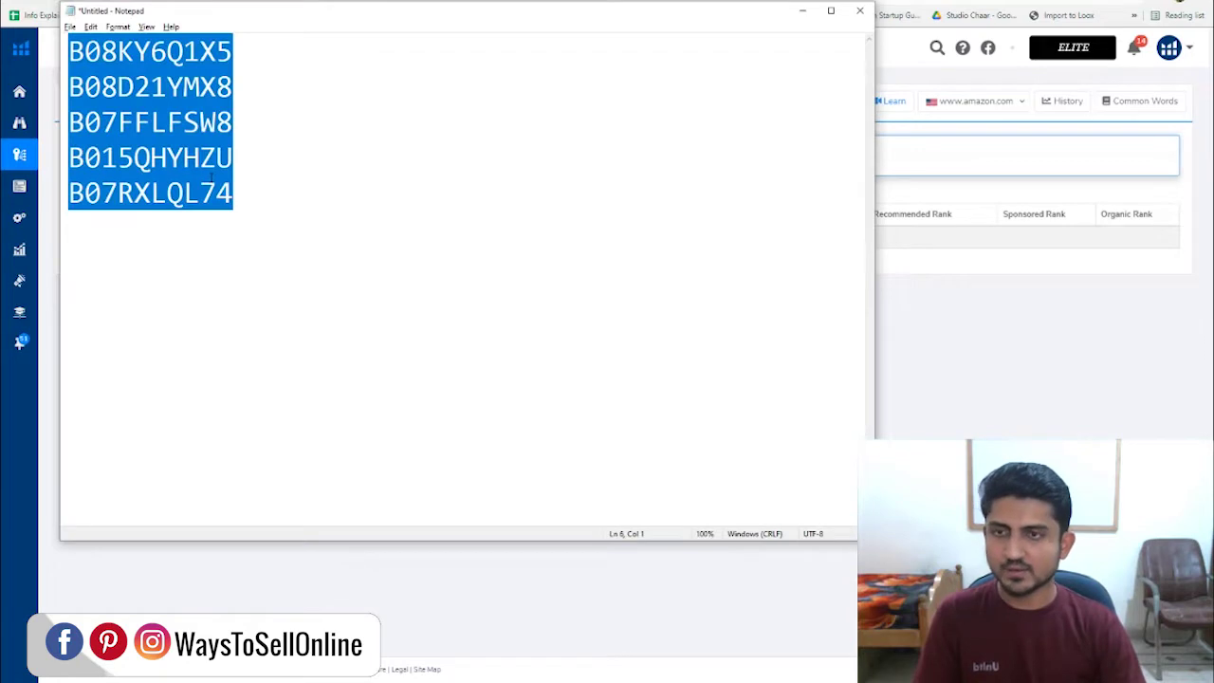
key("alt+Tab")
left_click(447, 152)
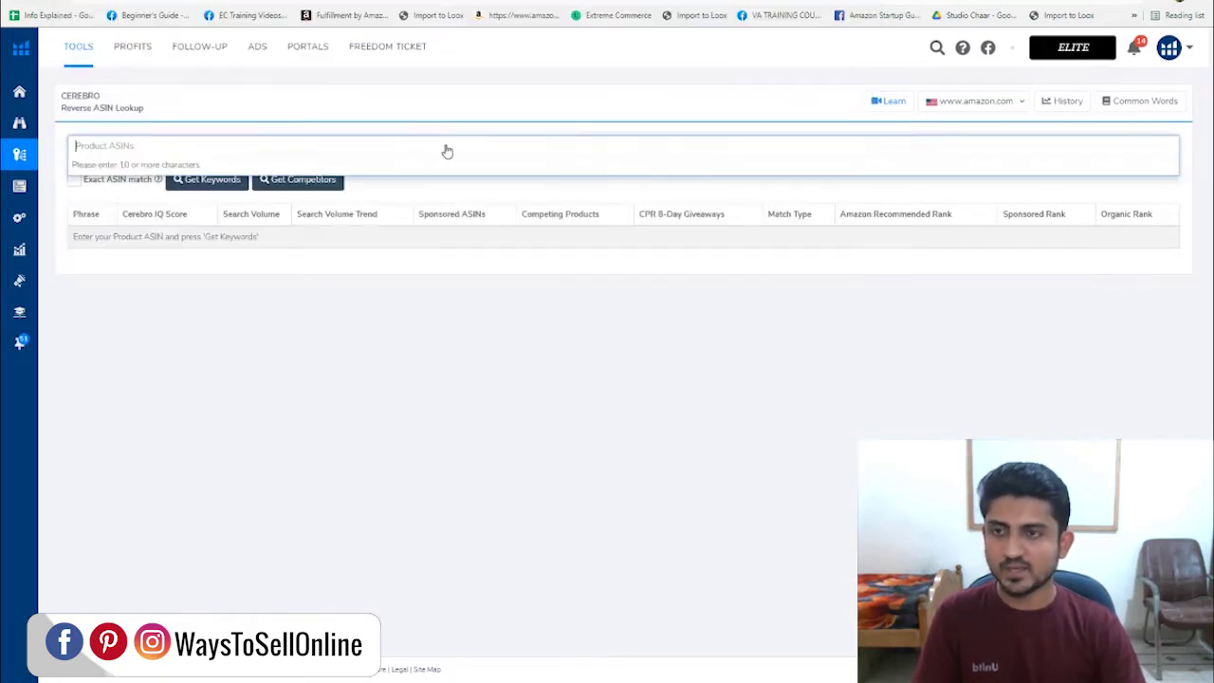
key("ctrl+v")
left_click(199, 182)
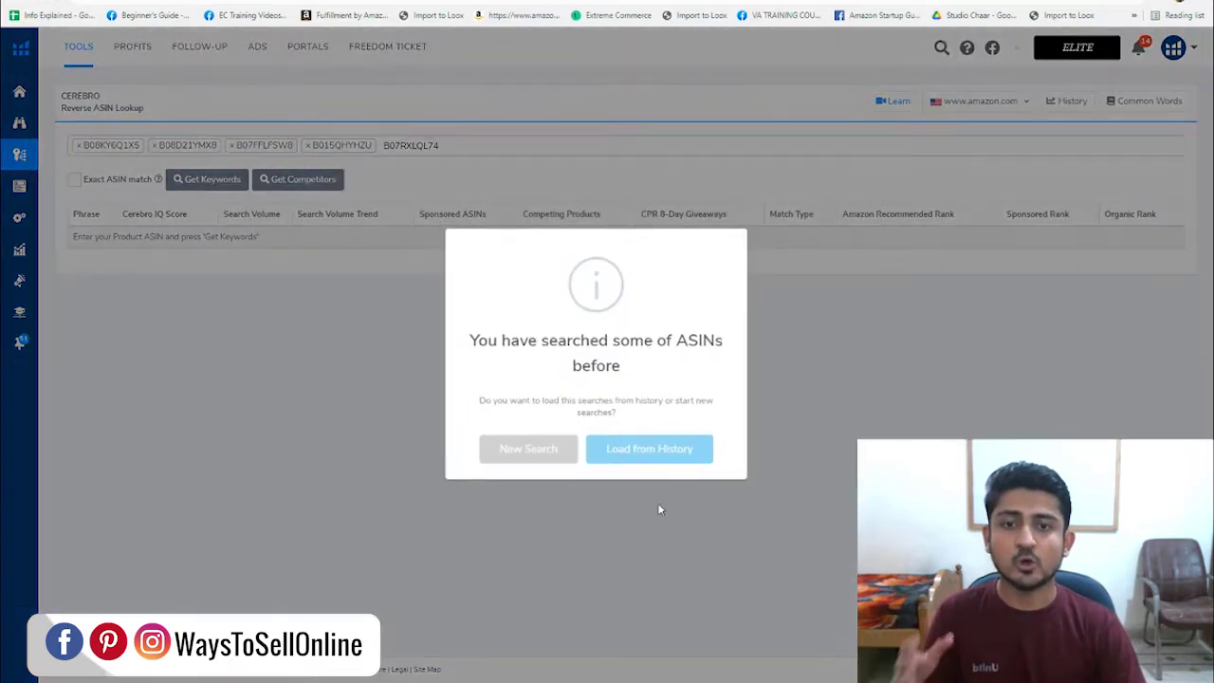
left_click(549, 457)
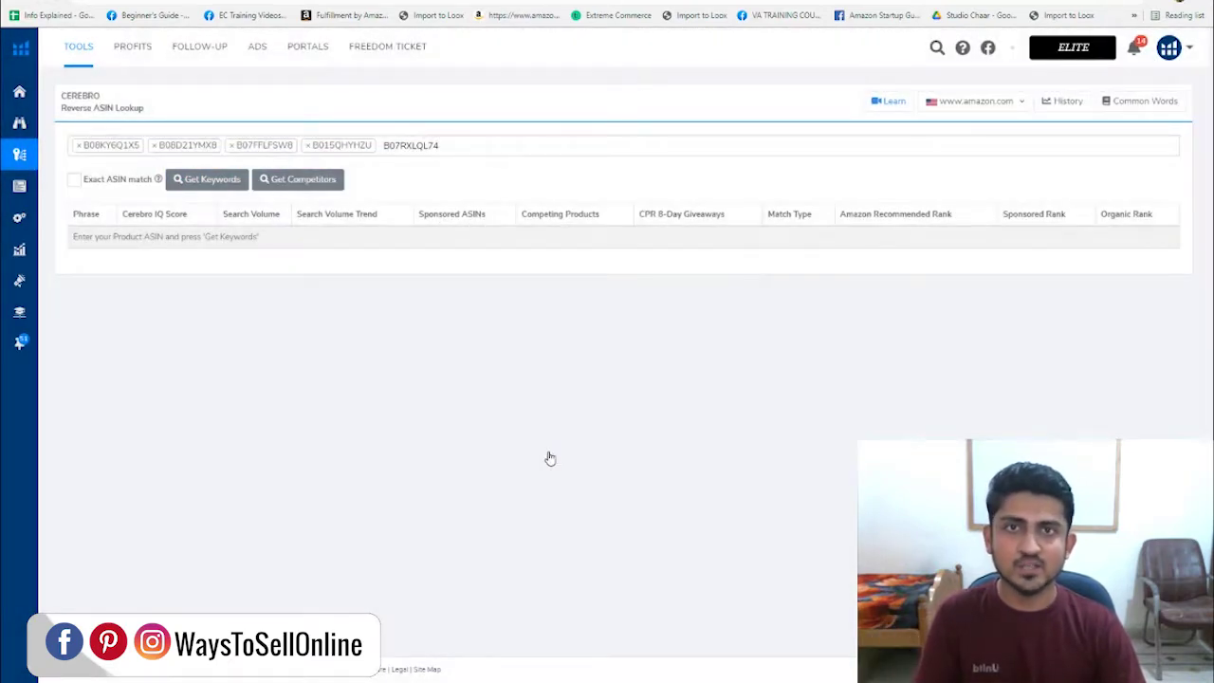
key("Return")
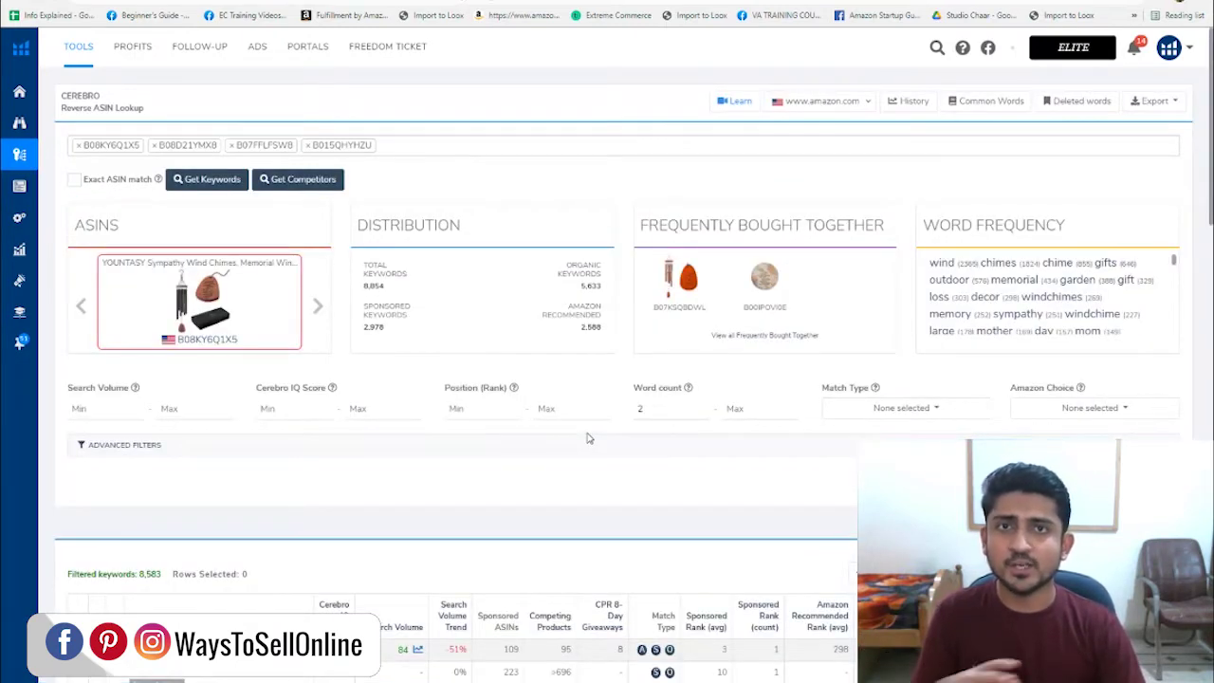
Scroll down through Cerebro's 8,583 keyword results and back up to the filters
scroll(547, 465, "down", 5)
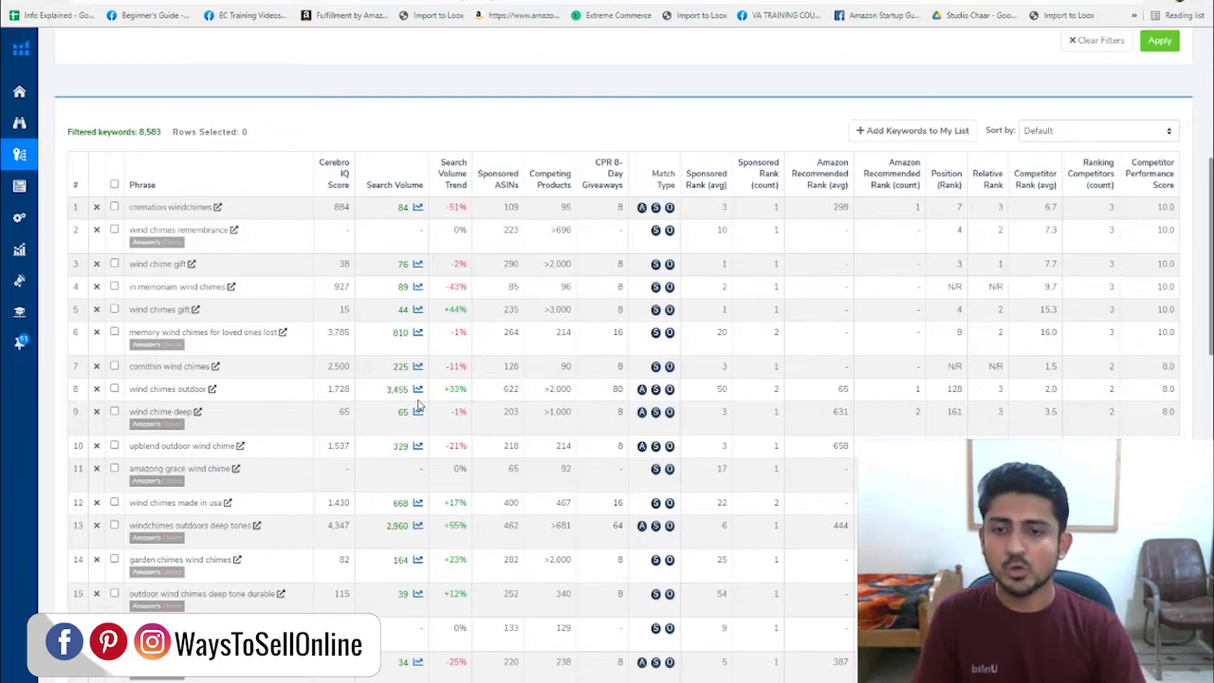
scroll(384, 441, "down", 2)
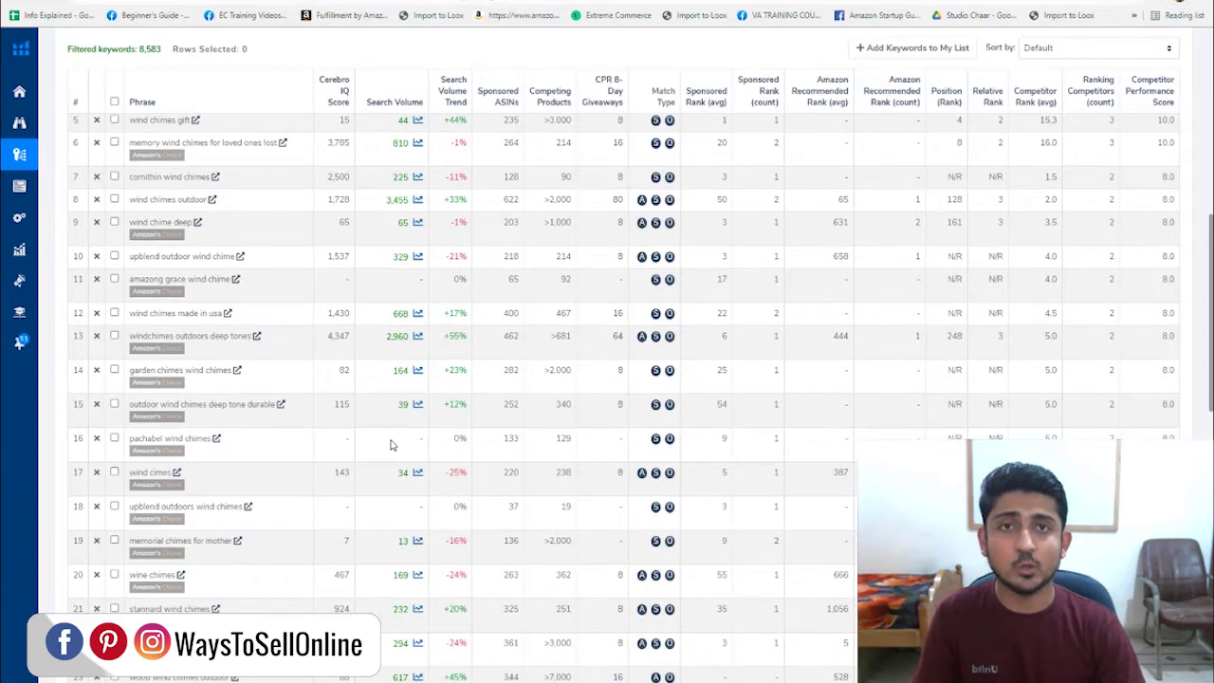
scroll(450, 434, "up", 4)
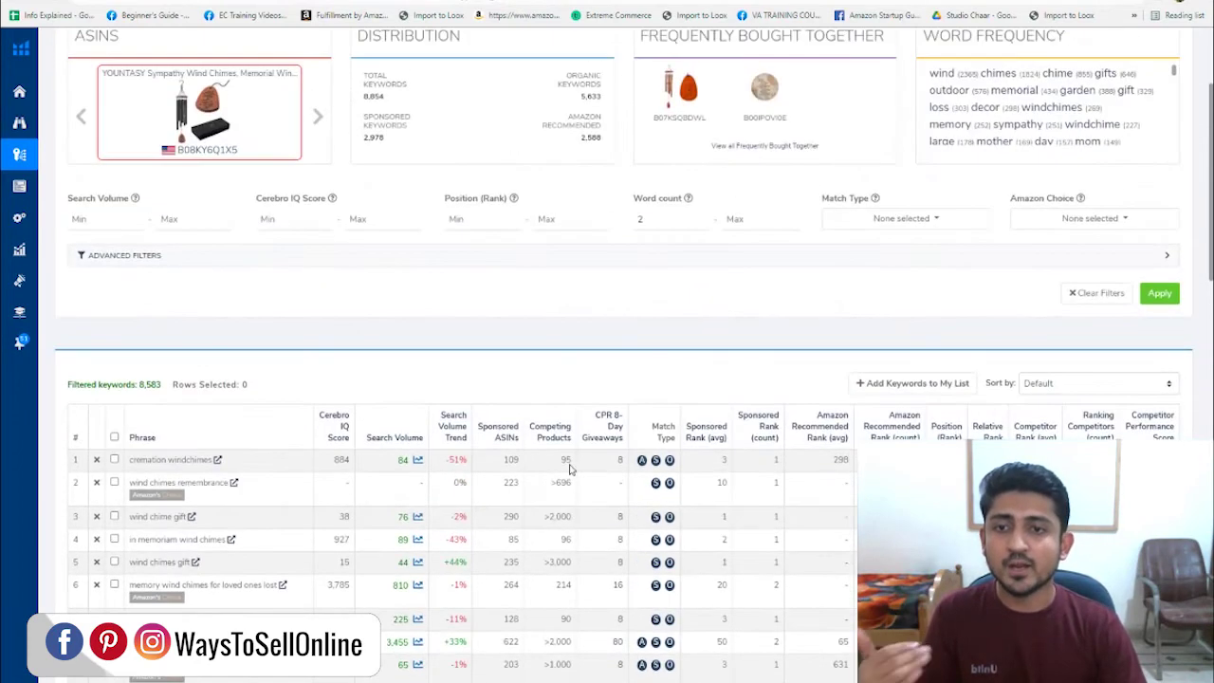
scroll(570, 464, "up", 2)
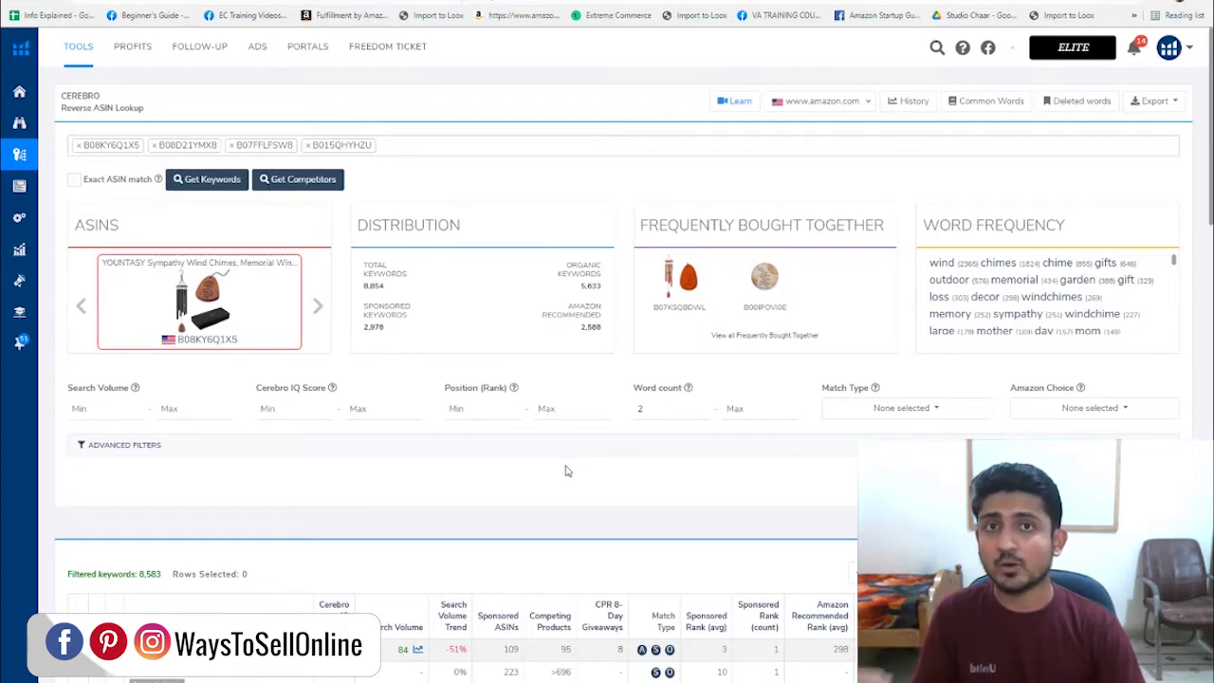
Filter keywords to Organic match type with position rank 1 to 10, and apply
left_click(913, 413)
left_click(870, 434)
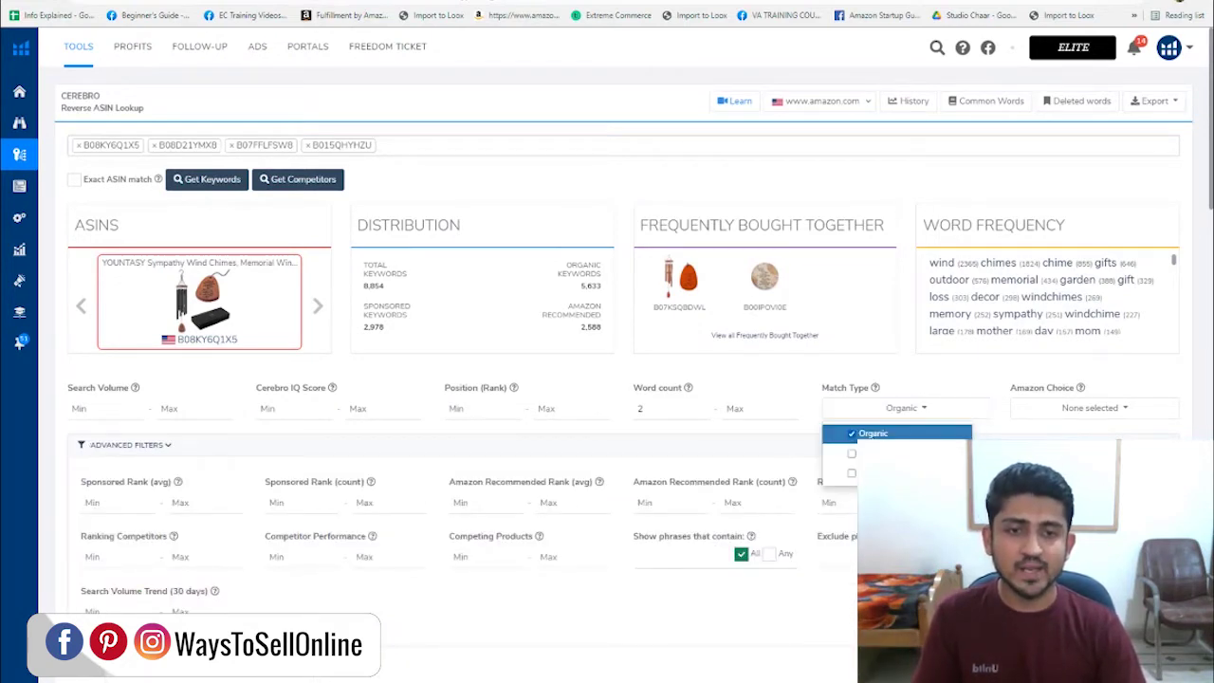
left_click(483, 405)
type("1")
left_click(565, 409)
type("10")
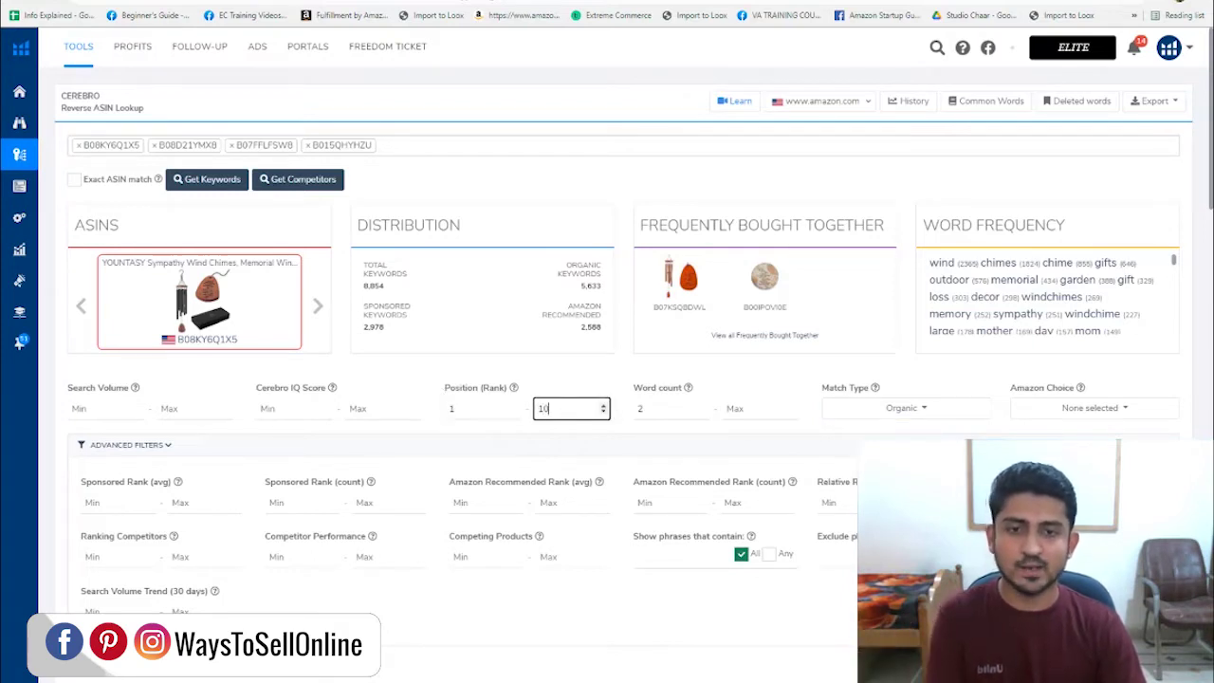
scroll(608, 379, "down", 2)
left_click(632, 491)
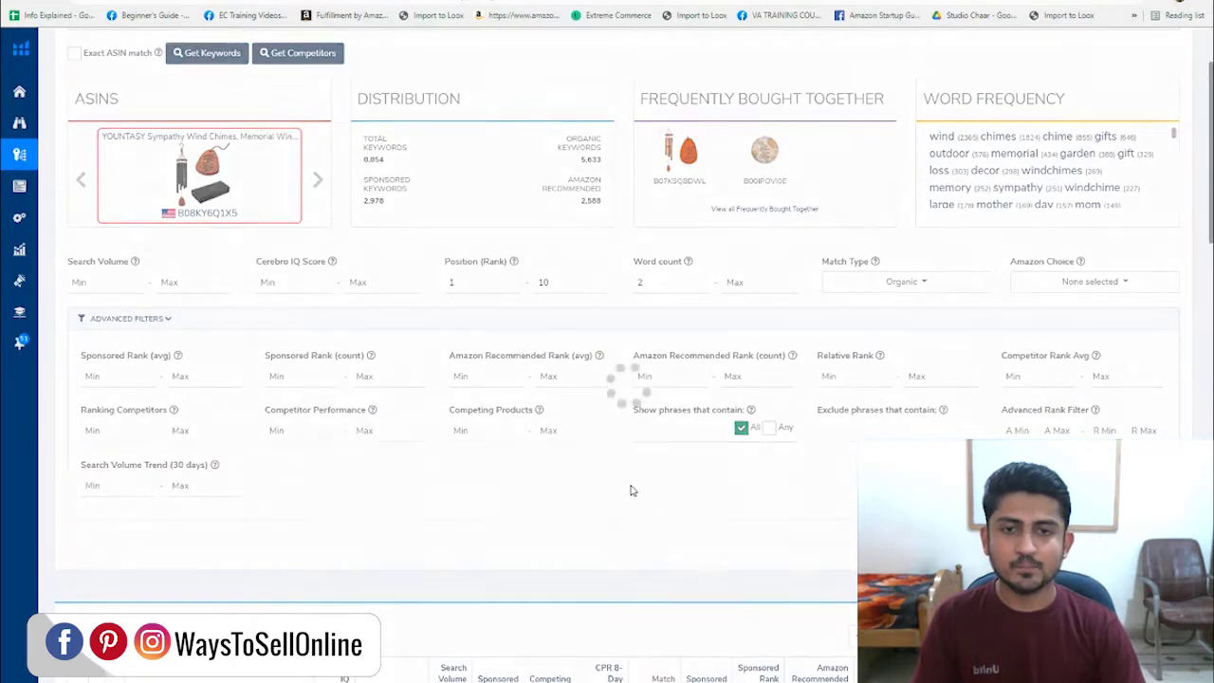
Sort the 185 filtered keywords by search volume, high to low, topped by 'wind chimes'
scroll(631, 491, "down", 3)
scroll(455, 489, "down", 2)
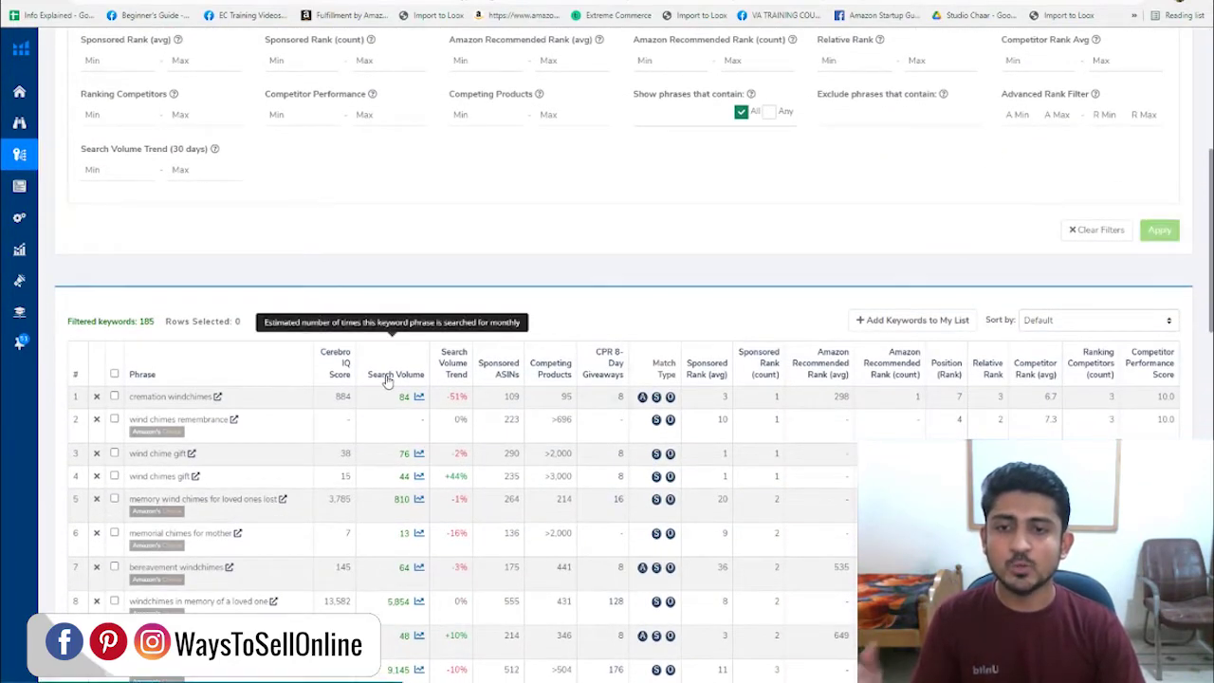
left_click(387, 376)
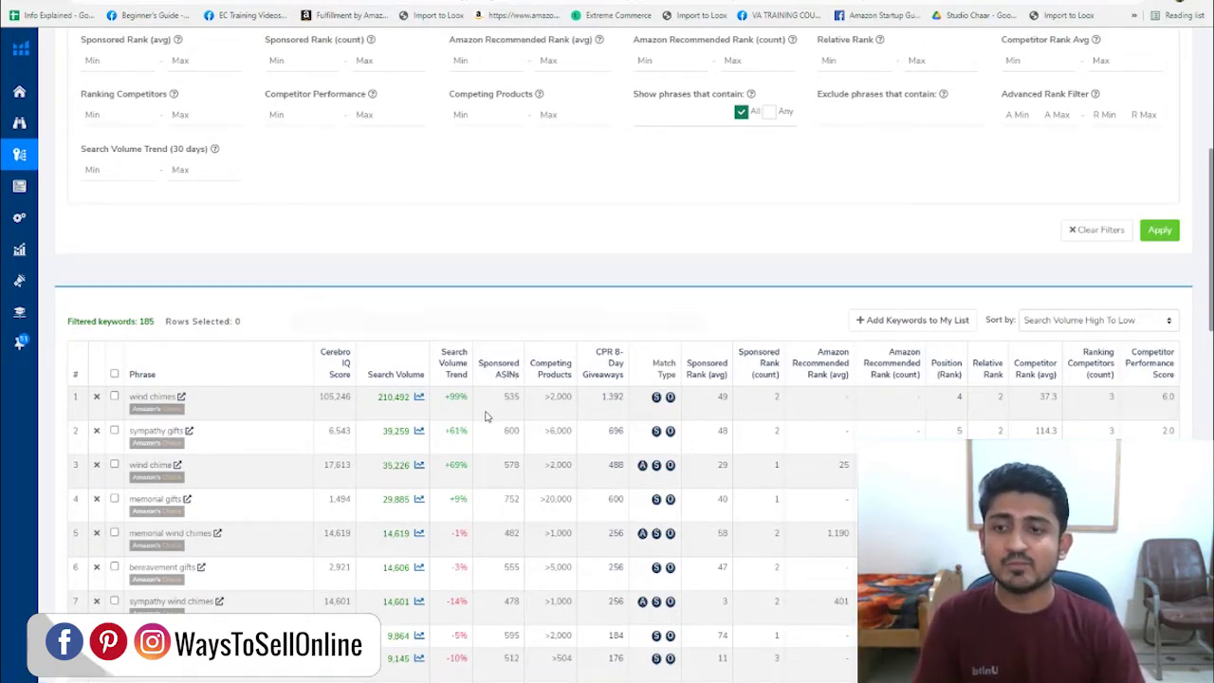
scroll(486, 415, "down", 2)
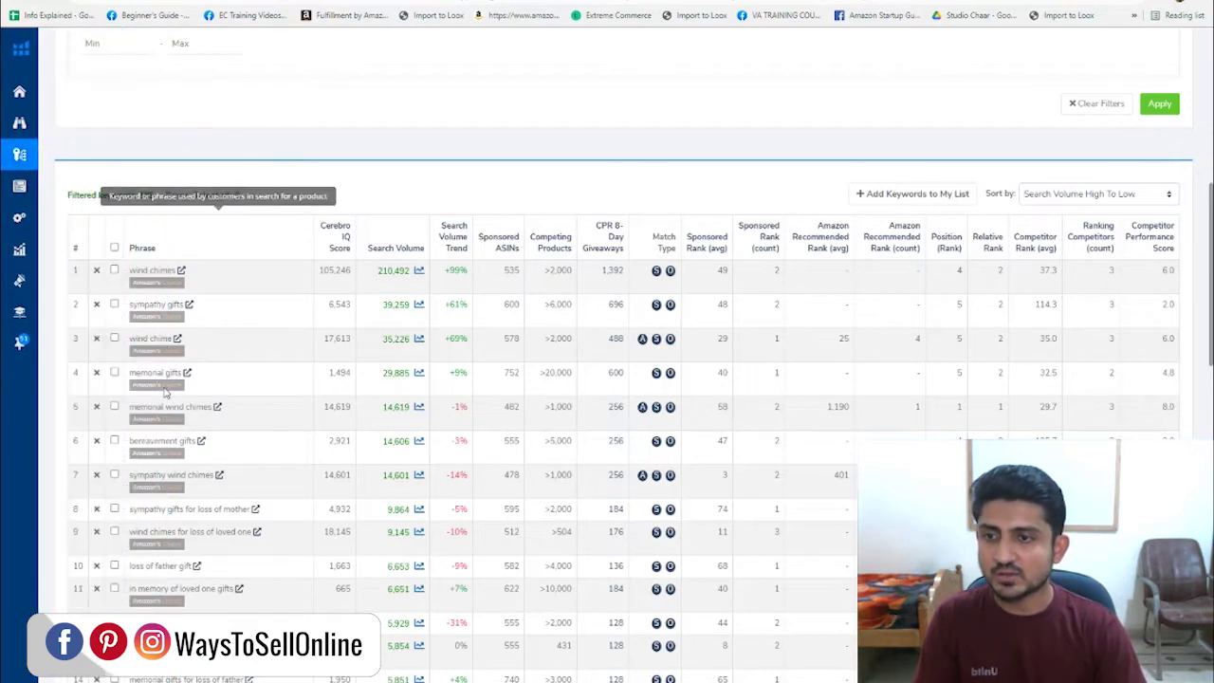
Select the 'wind chime' phrase and the word 'memorial' in the Phrase column to inspect them
triple_click(152, 336)
double_click(162, 375)
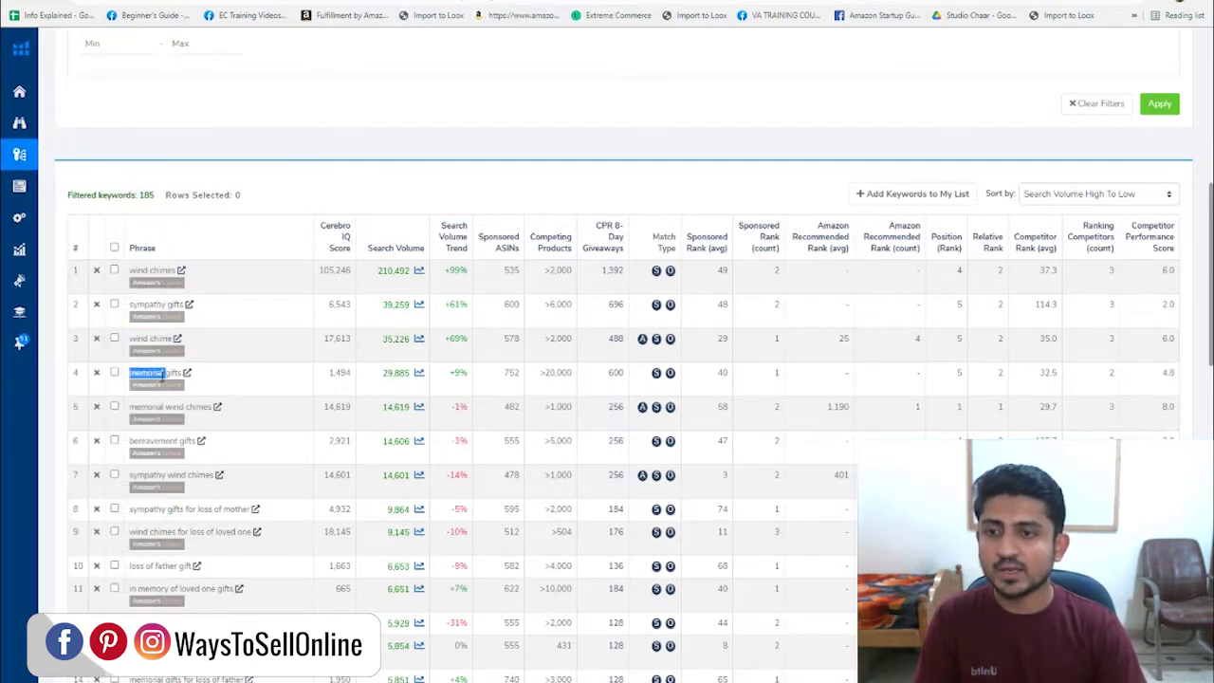
left_click(186, 414)
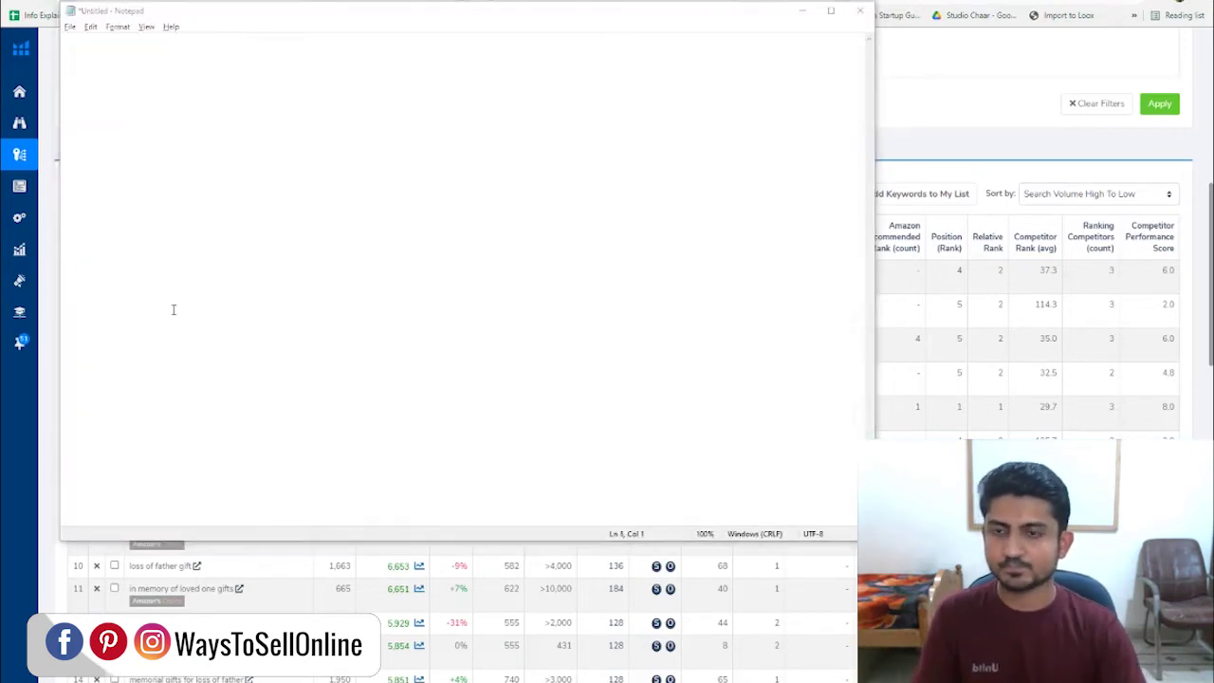
Copy 'wind chimes', 'wind chime', 'sympathy wind chimes' and 'sympathy gifts for loss of mother' into Notepad
left_click_drag(130, 339, 169, 340)
left_click_drag(130, 407, 211, 407)
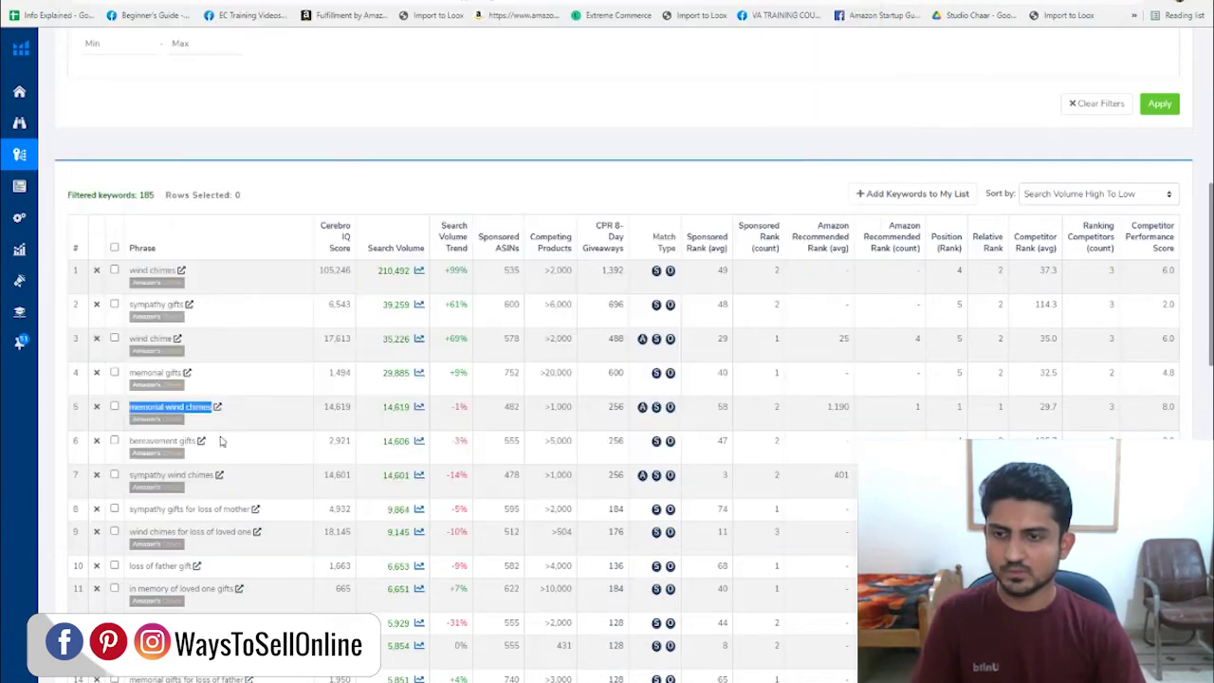
triple_click(183, 475)
scroll(183, 476, "down", 1)
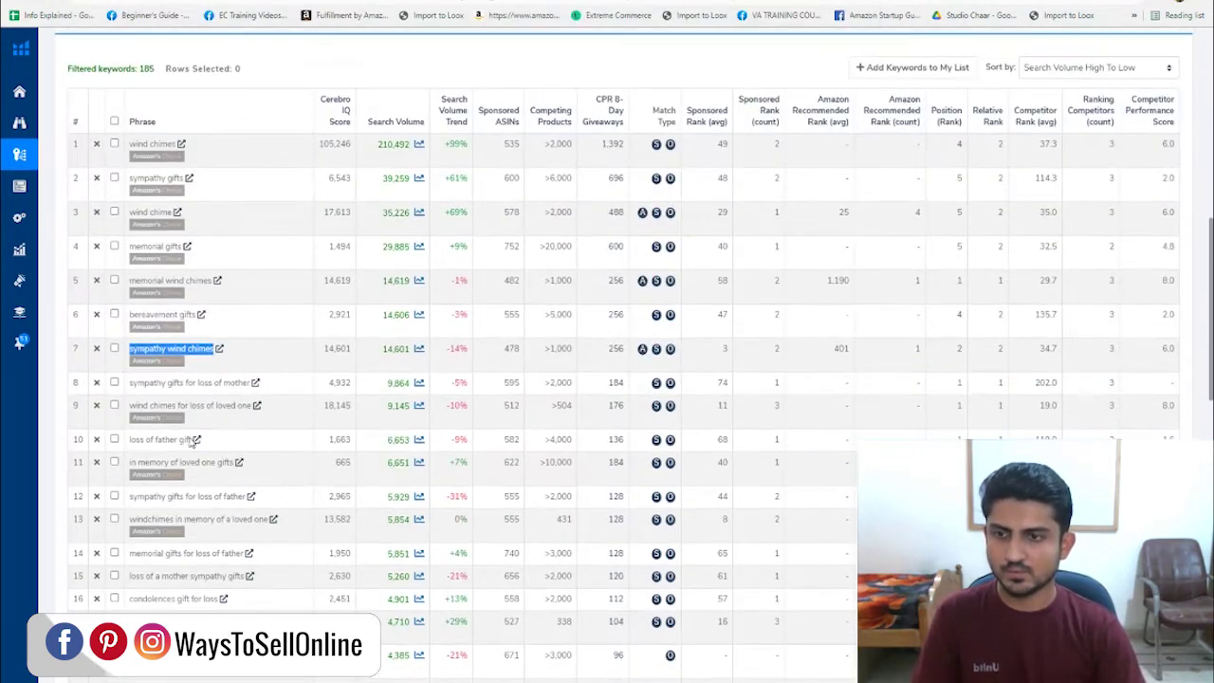
triple_click(190, 382)
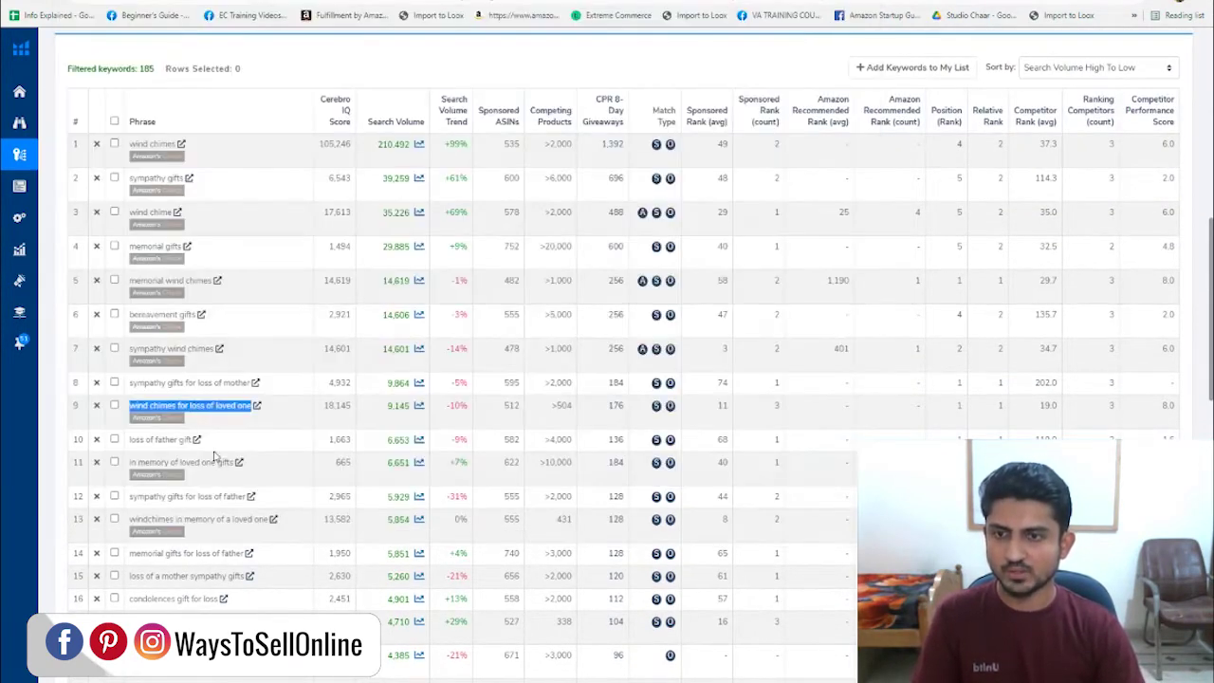
Add 'windchimes in memory of a loved one', 'cardinal wind chimes' and the remaining memorial phrases to the list
scroll(202, 455, "down", 1)
triple_click(201, 455)
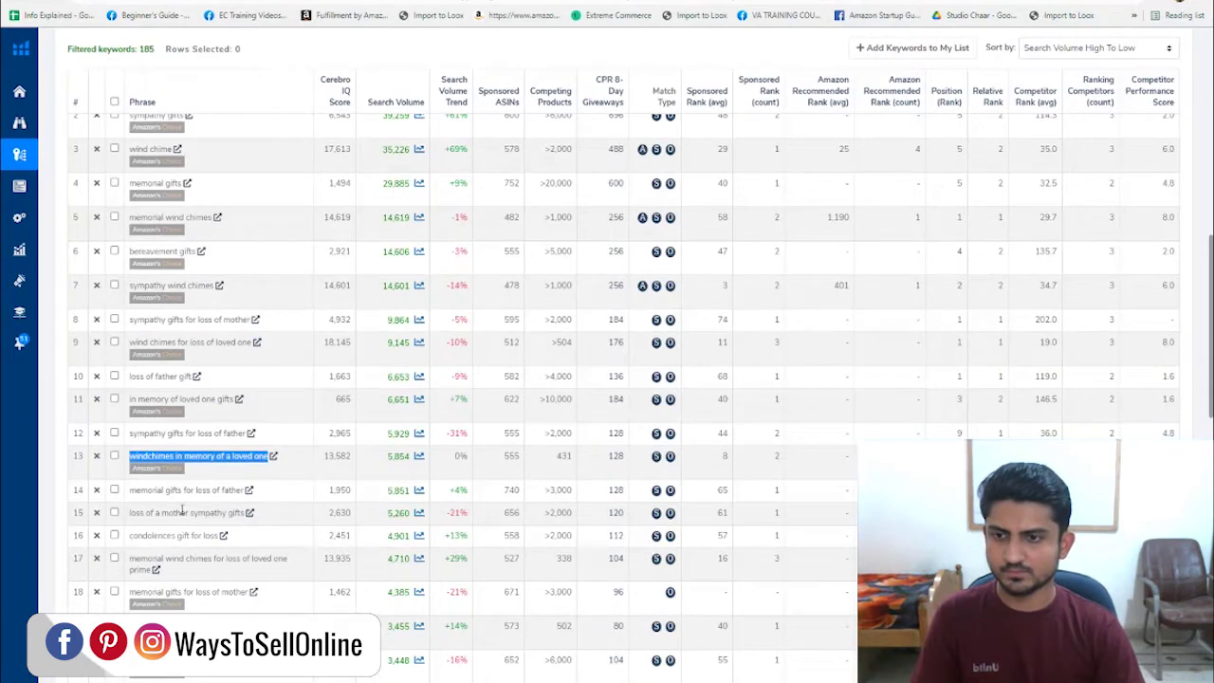
scroll(180, 503, "down", 1)
triple_click(180, 501)
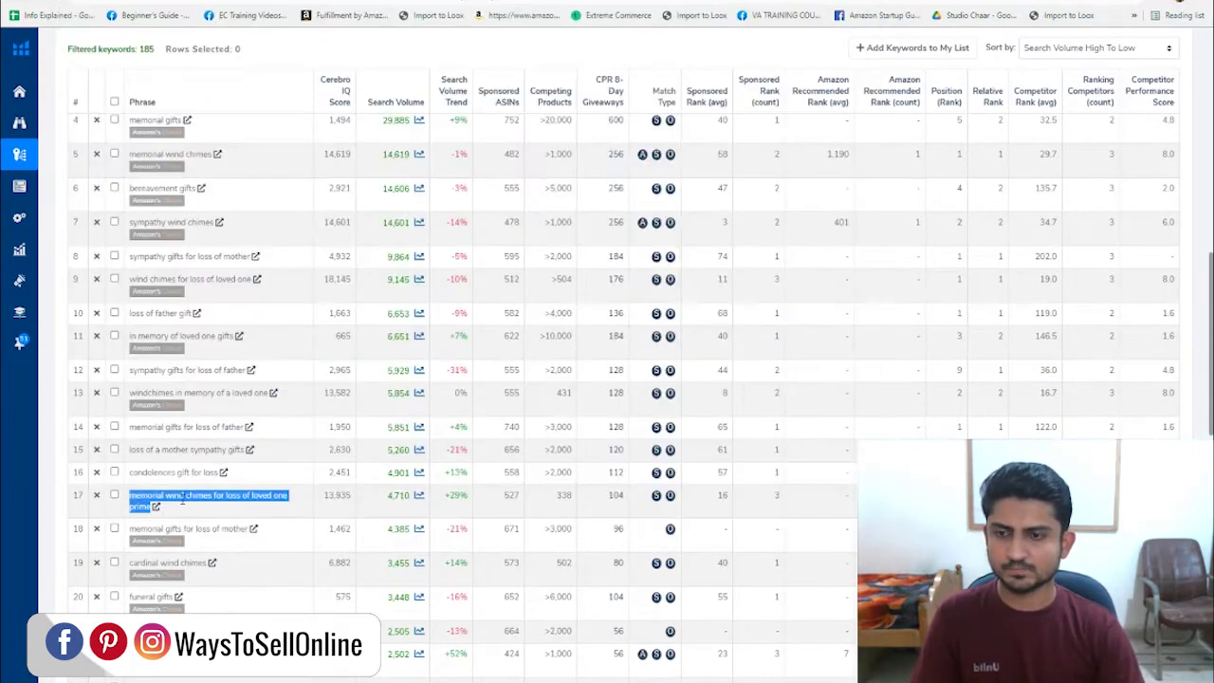
triple_click(180, 563)
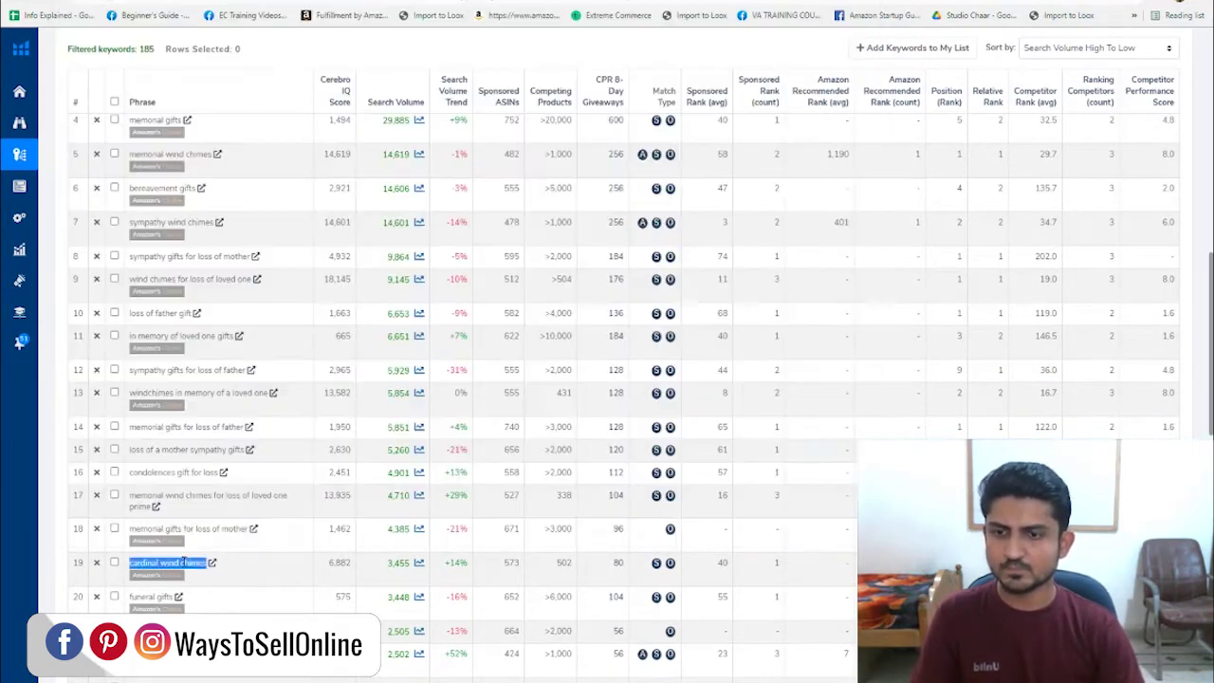
triple_click(152, 597)
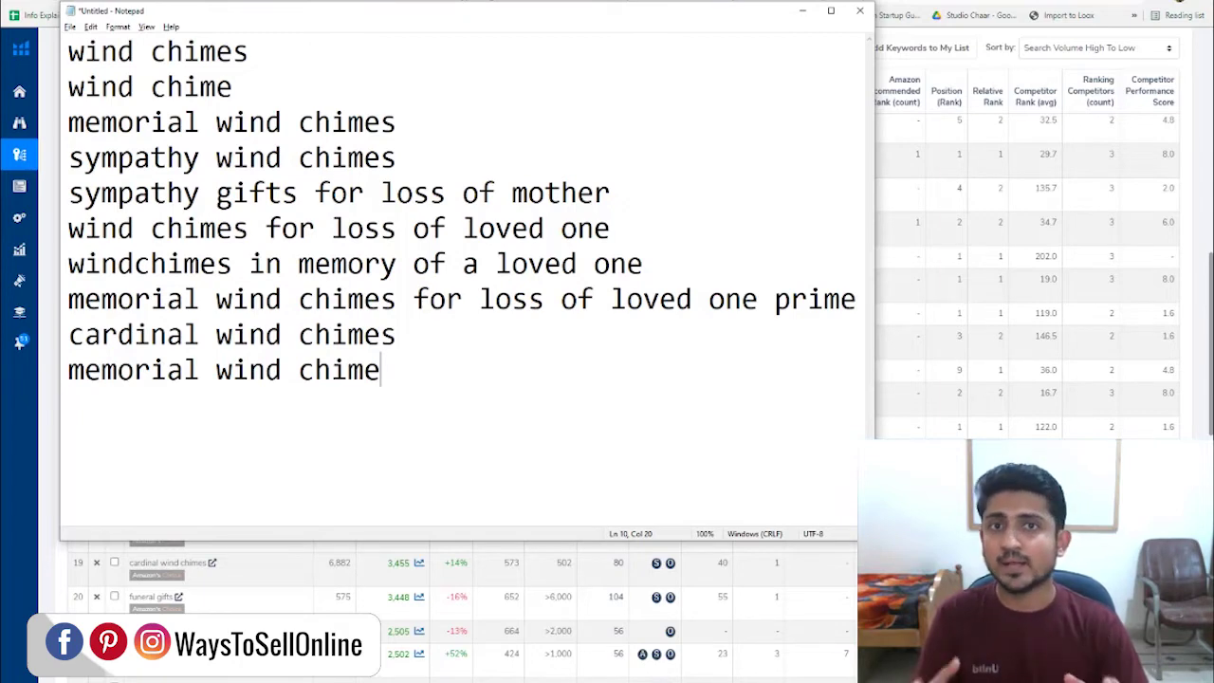
key("alt+Tab")
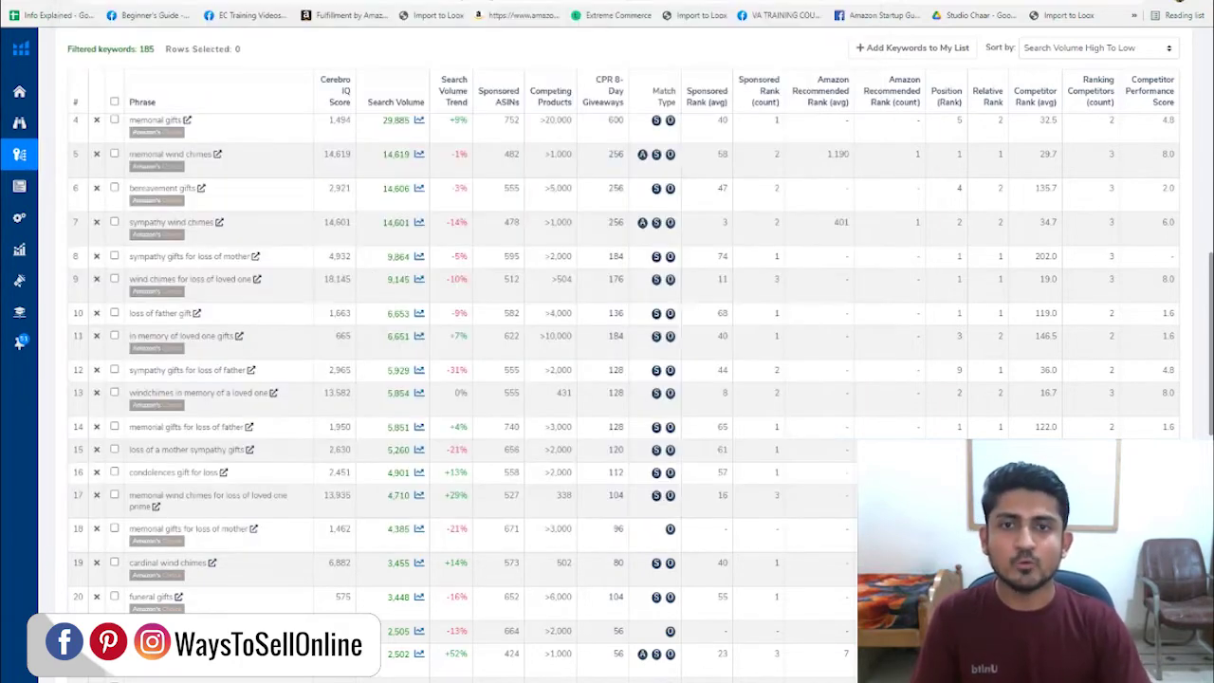
Expand Listing Optimization in the Helium 10 sidebar to reach Scribbles
scroll(242, 327, "up", 10)
mouse_move(32, 187)
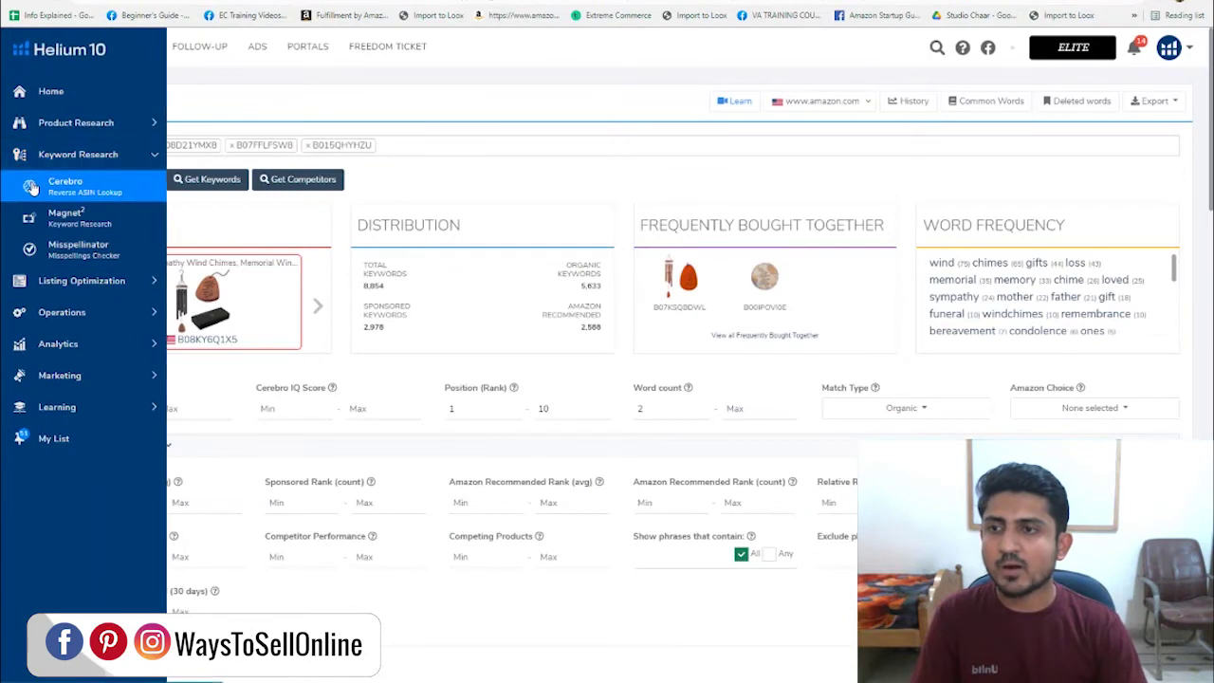
left_click(86, 283)
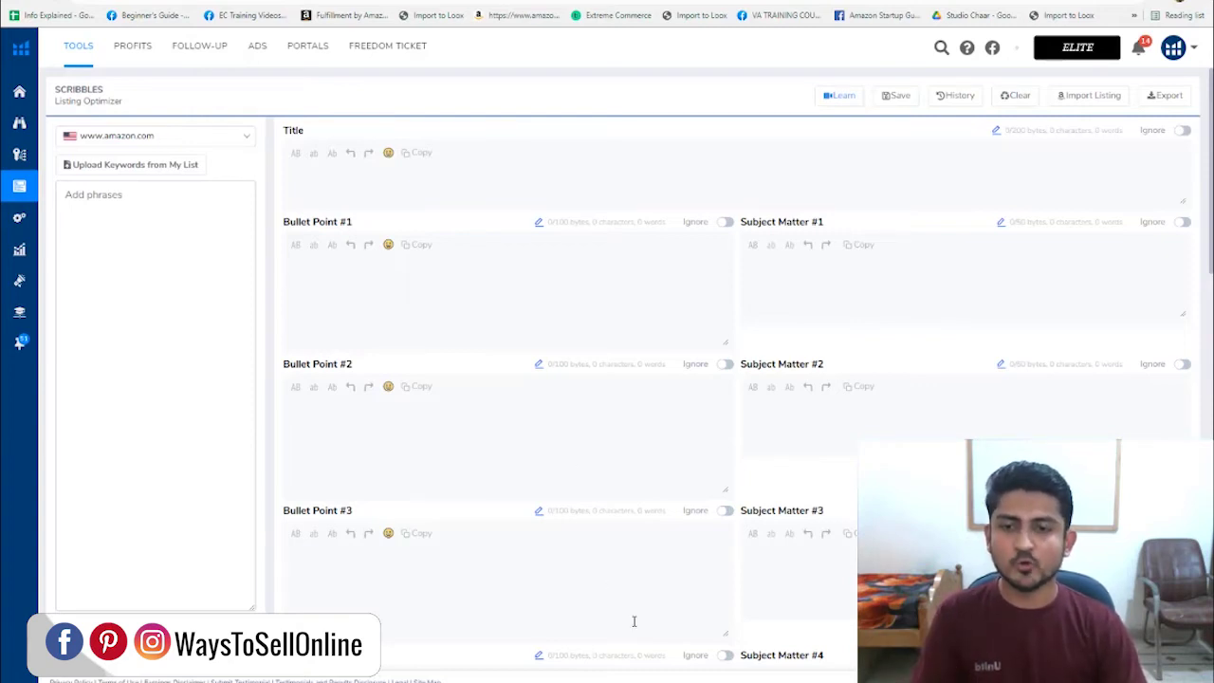
Copy the ten keyword phrases from Notepad into Scribbles' Add phrases box, filling Words 13/13 and Phrases 10/10
key("alt+Tab")
left_click_drag(444, 382, 21, 17)
key("ctrl+c")
key("alt+Tab")
left_click(197, 251)
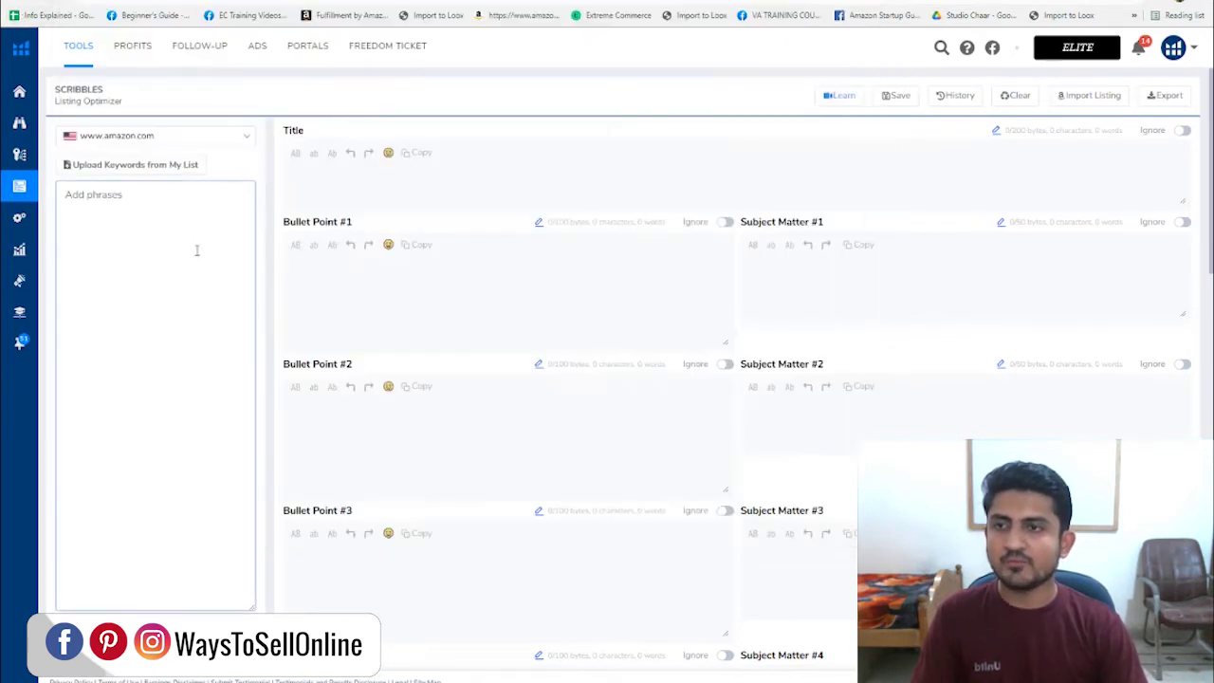
left_click(107, 214)
key("ctrl+v")
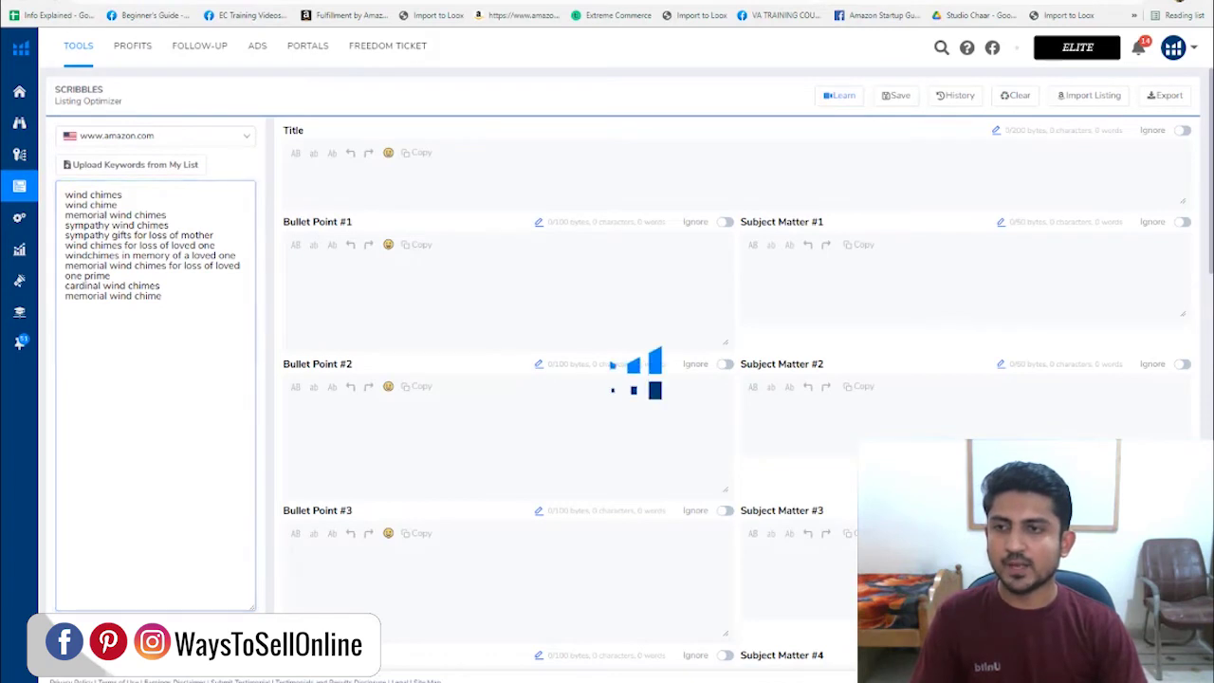
left_click(653, 360)
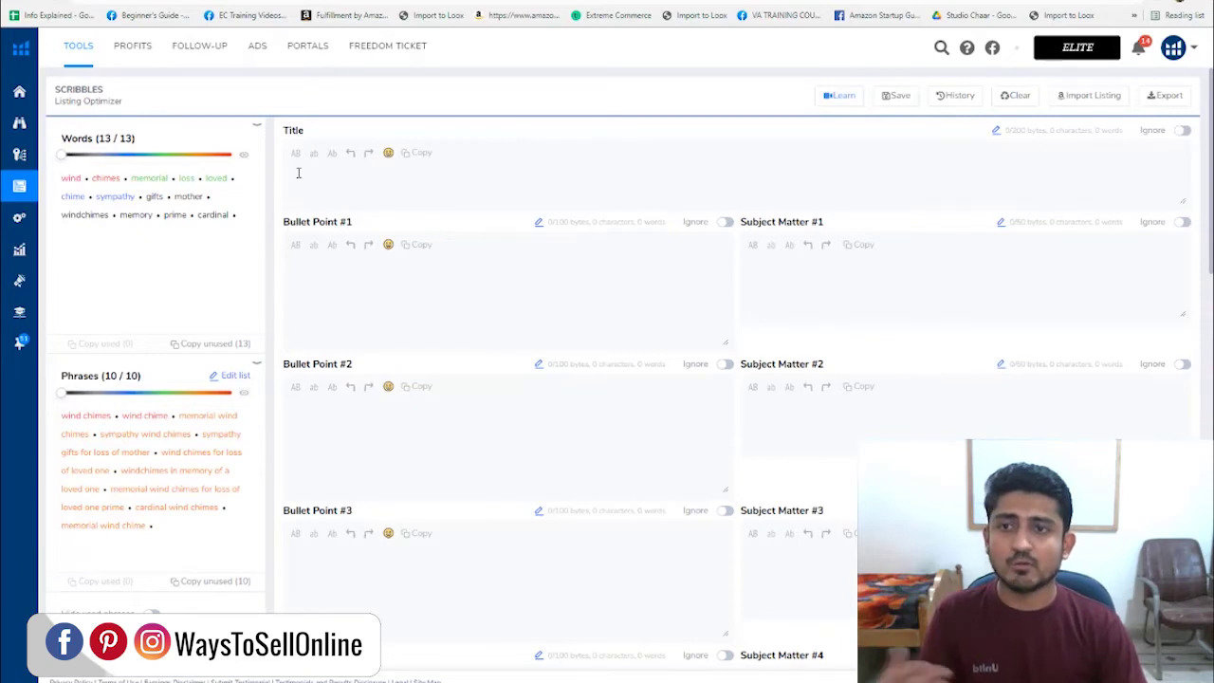
triple_click(305, 221)
double_click(347, 363)
scroll(361, 398, "down", 3)
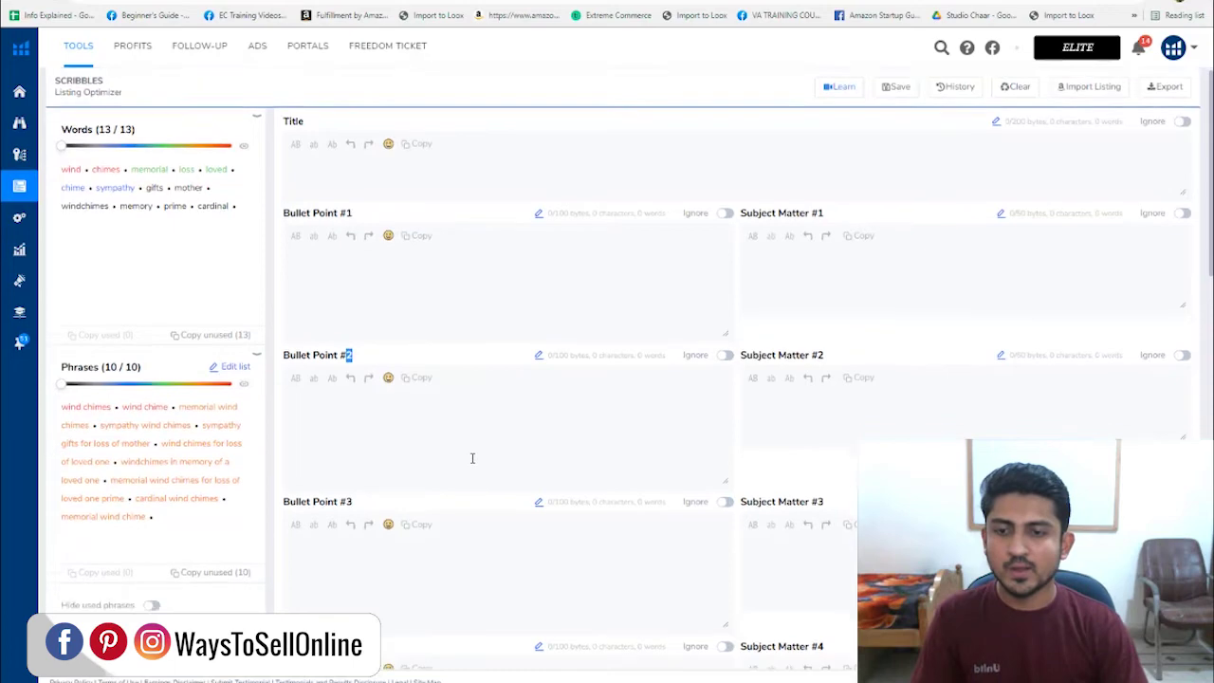
scroll(397, 470, "down", 5)
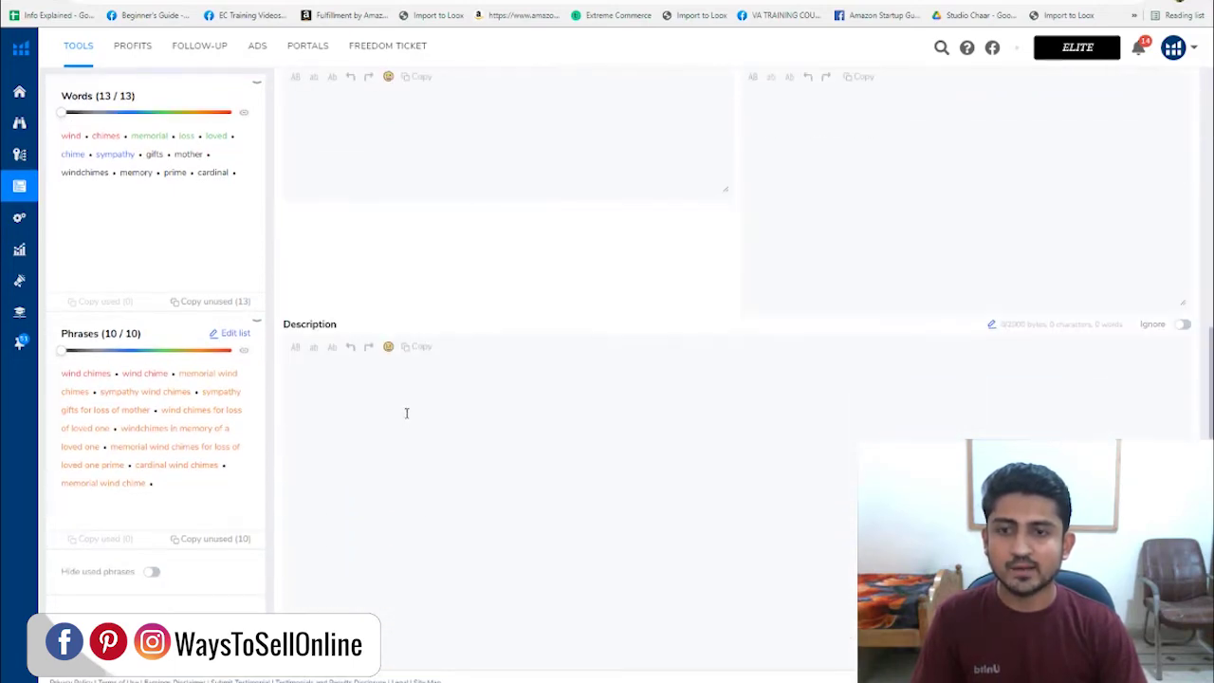
scroll(595, 442, "up", 10)
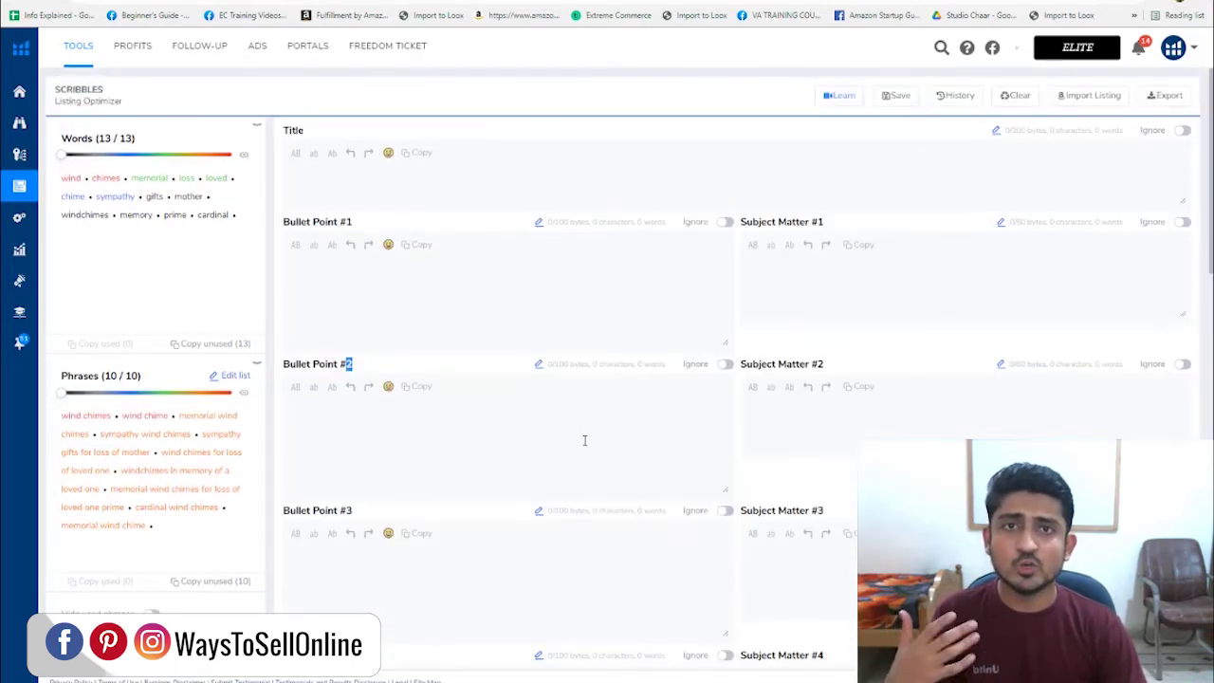
left_click(357, 181)
left_click(374, 282)
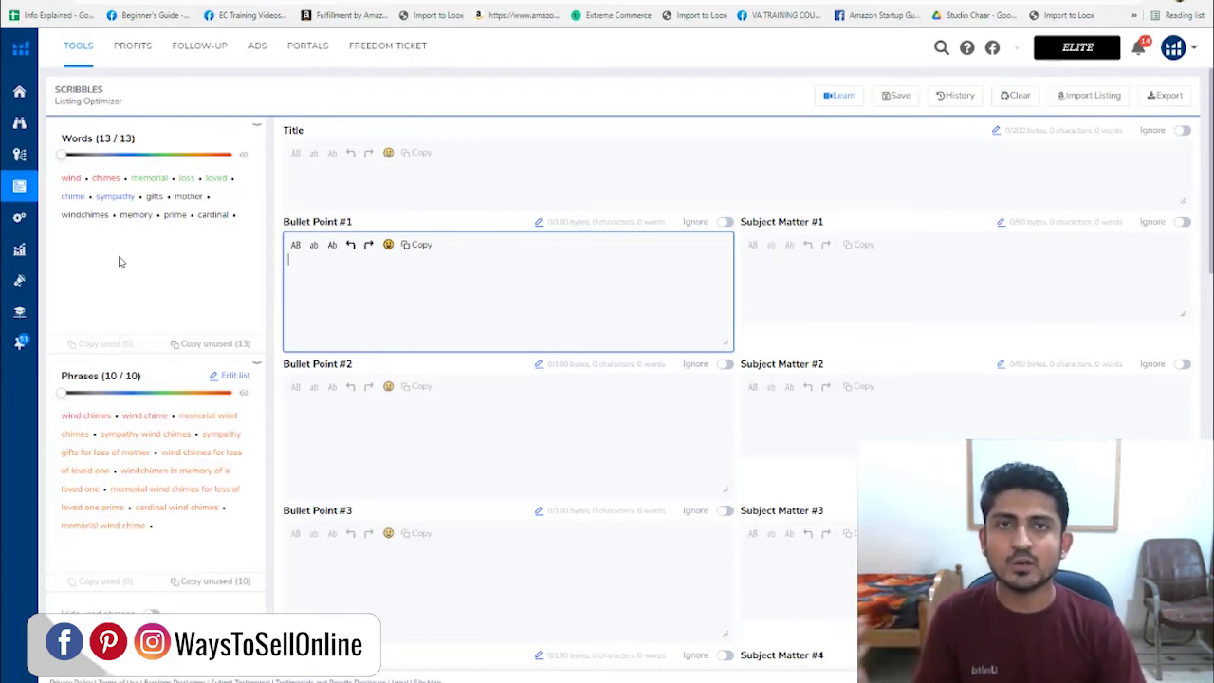
Enter 'wind chimes for our loved ones' as the listing title and select it for copying
left_click(392, 181)
type("wind")
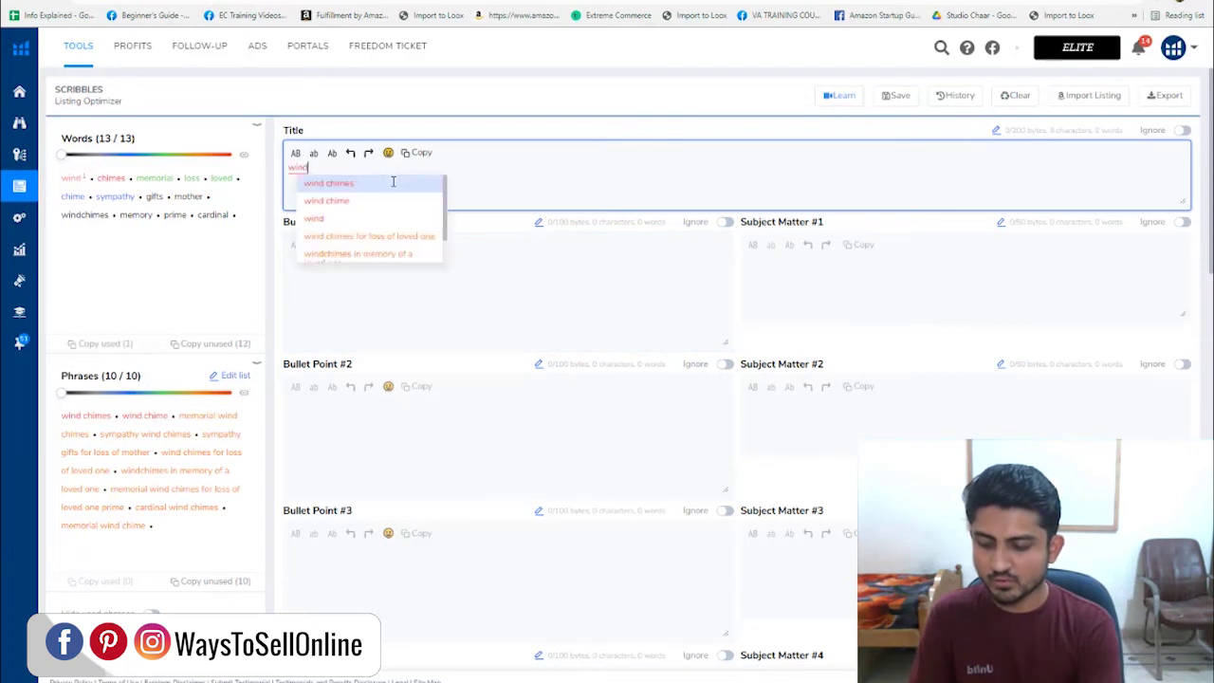
type(" chimes for our lov")
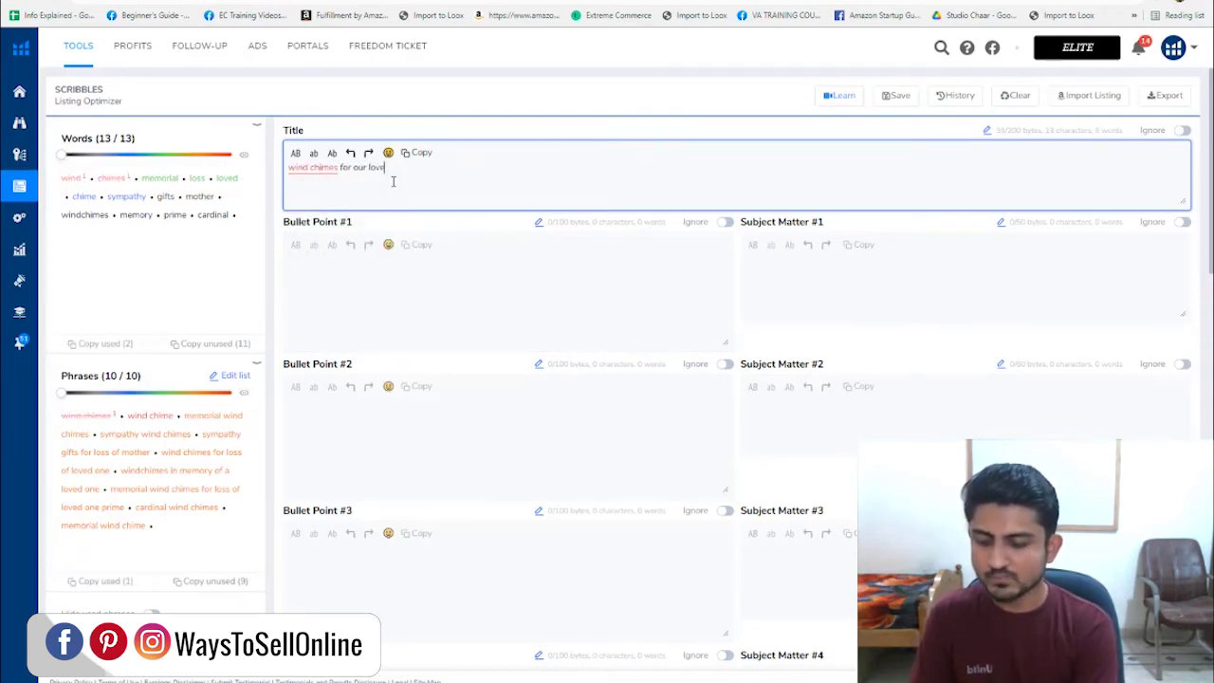
type("ed ones")
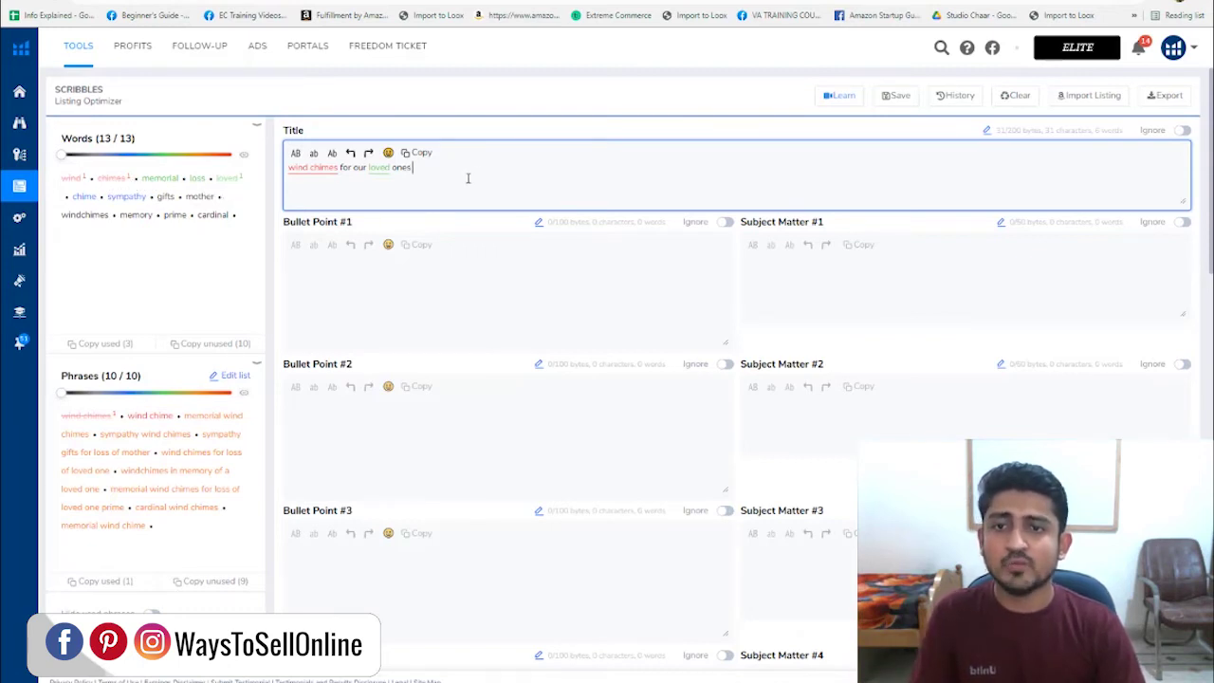
left_click_drag(450, 170, 245, 171)
key("ctrl+c")
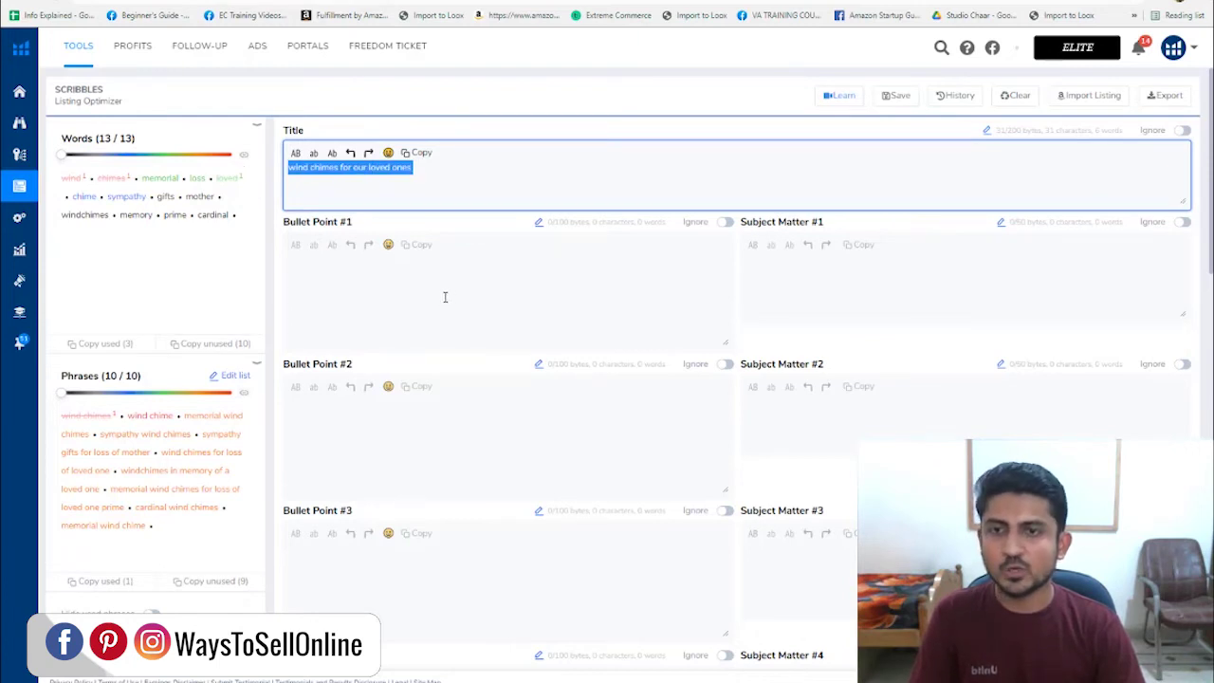
Paste 'wind chimes for our loved ones' into Bullet Point #1
left_click(445, 297)
key("ctrl+v")
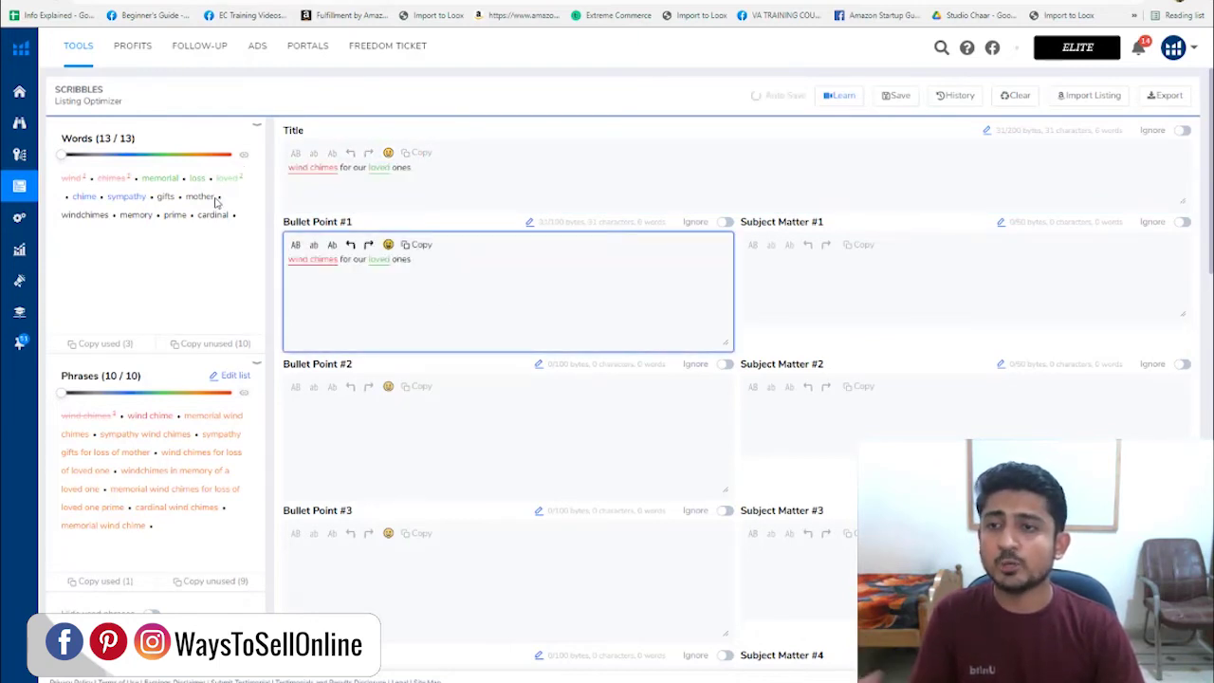